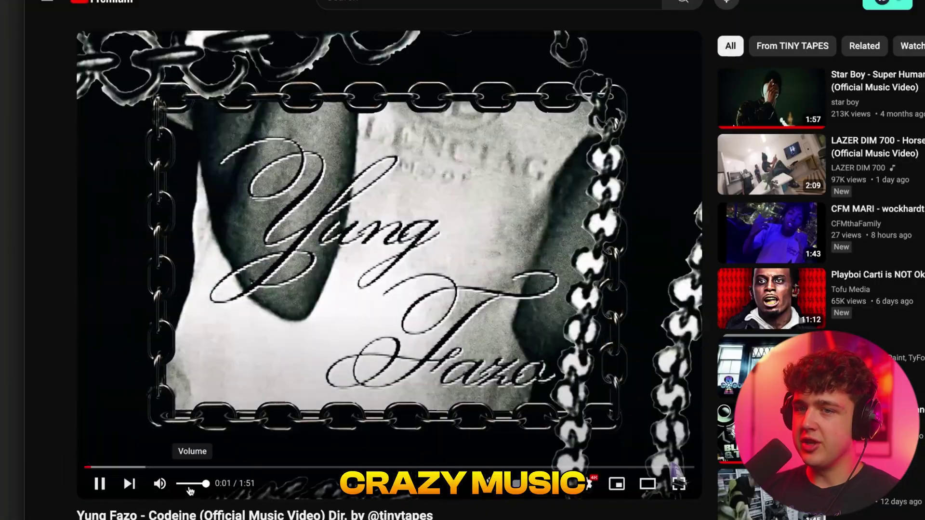
# Step: Lower the volume of the Yung Fazo music video and preview the PSP scene from about 0:18
pyautogui.click(182, 484)
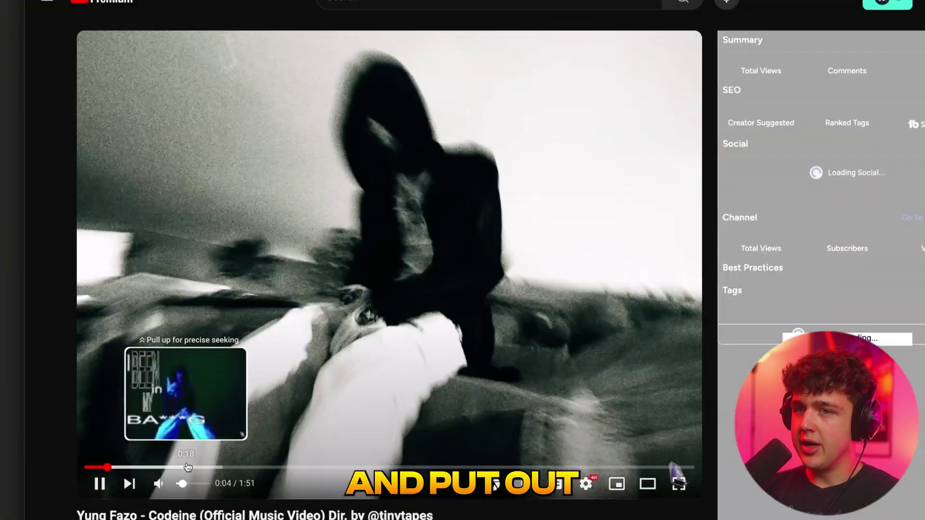
pyautogui.click(188, 468)
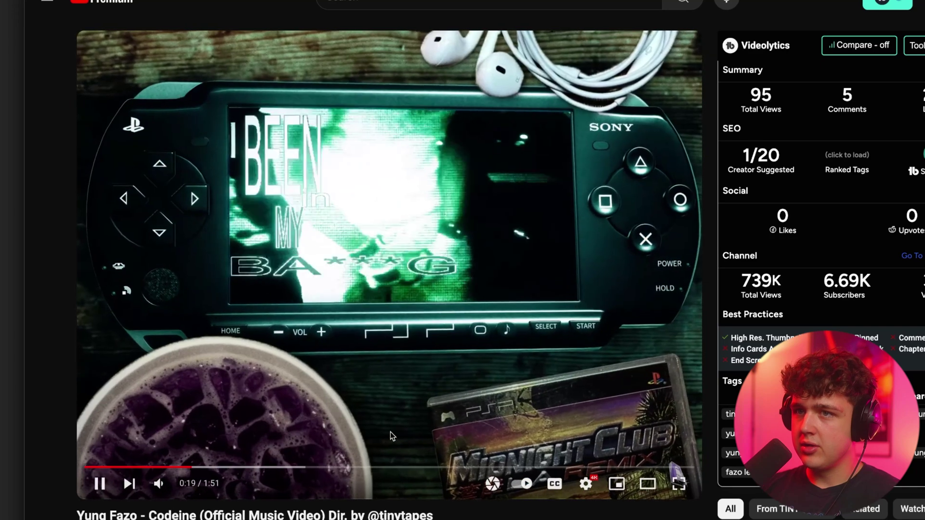
pyautogui.click(304, 393)
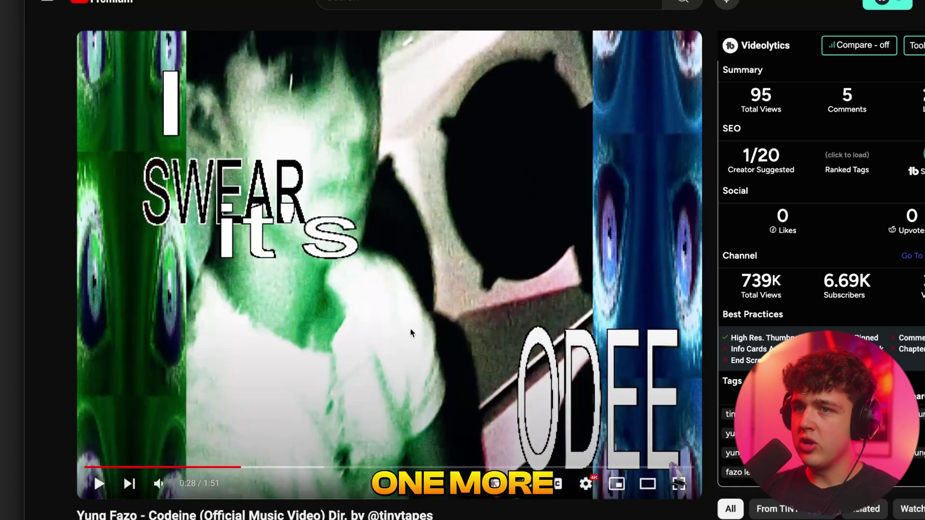
pyautogui.click(404, 330)
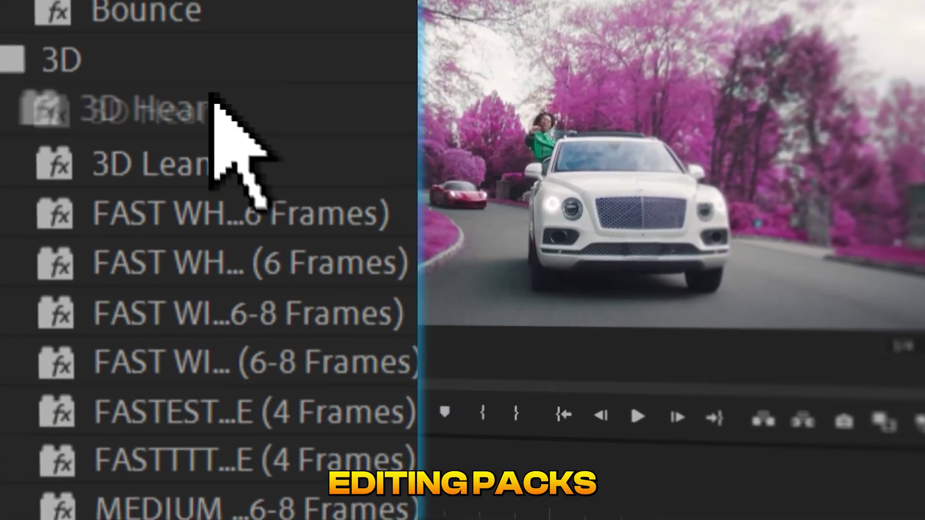
pyautogui.moveTo(217, 141); pyautogui.dragTo(545, 250)
pyautogui.moveTo(545, 251); pyautogui.dragTo(544, 253)
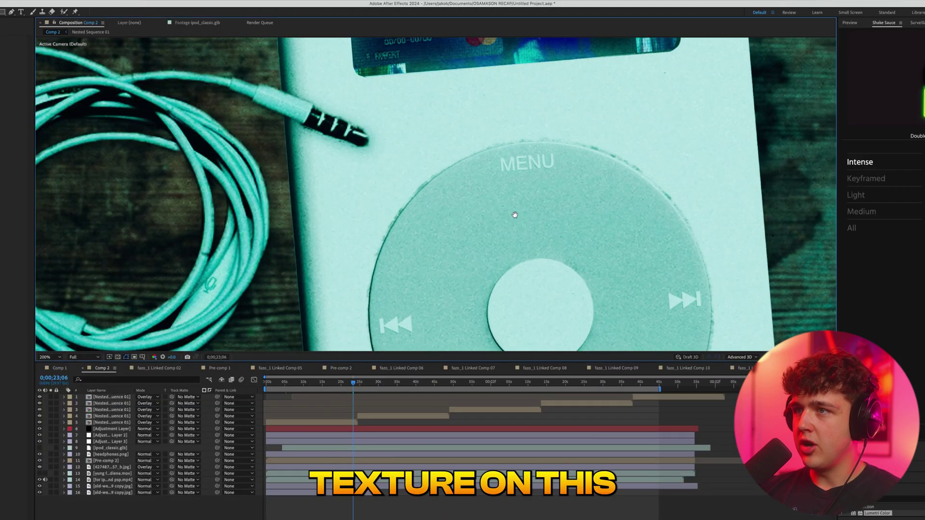
# Step: Examine the texture and edges of the iPod model up close in the composition, including the click wheel
pyautogui.moveTo(515, 215); pyautogui.dragTo(445, 105)
pyautogui.moveTo(334, 303); pyautogui.dragTo(361, 214)
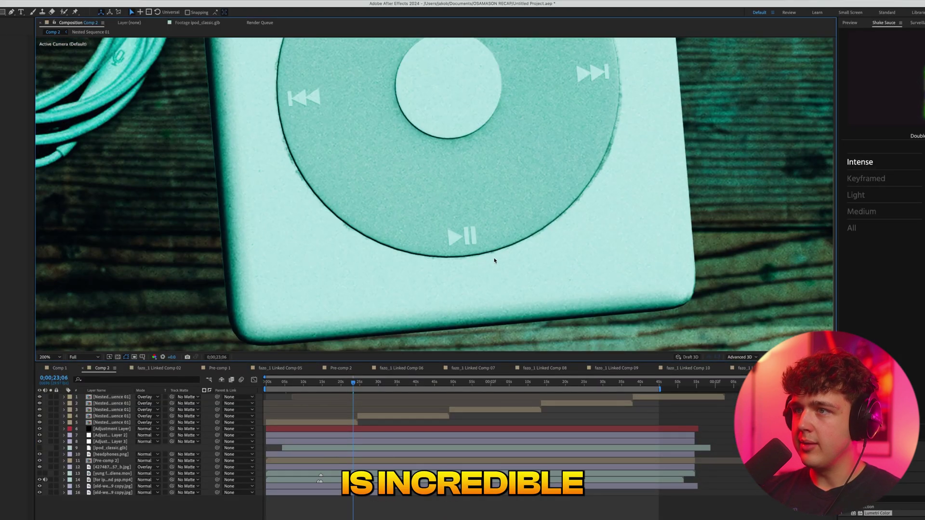
pyautogui.scroll(1, 498, 264)
pyautogui.moveTo(500, 298); pyautogui.dragTo(455, 194)
pyautogui.scroll(-1, 454, 194)
pyautogui.moveTo(599, 110); pyautogui.dragTo(554, 194)
pyautogui.scroll(1, 554, 194)
pyautogui.moveTo(655, 167); pyautogui.dragTo(553, 199)
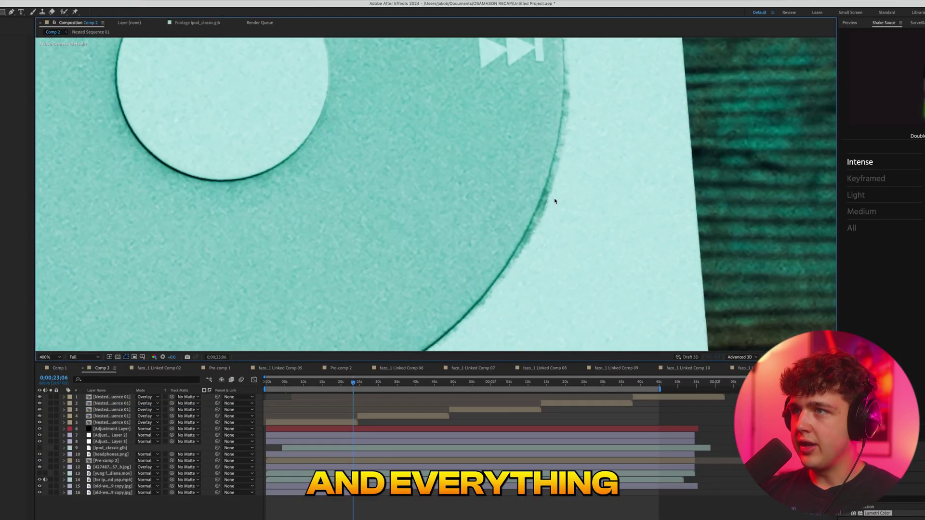
pyautogui.scroll(-6, 552, 199)
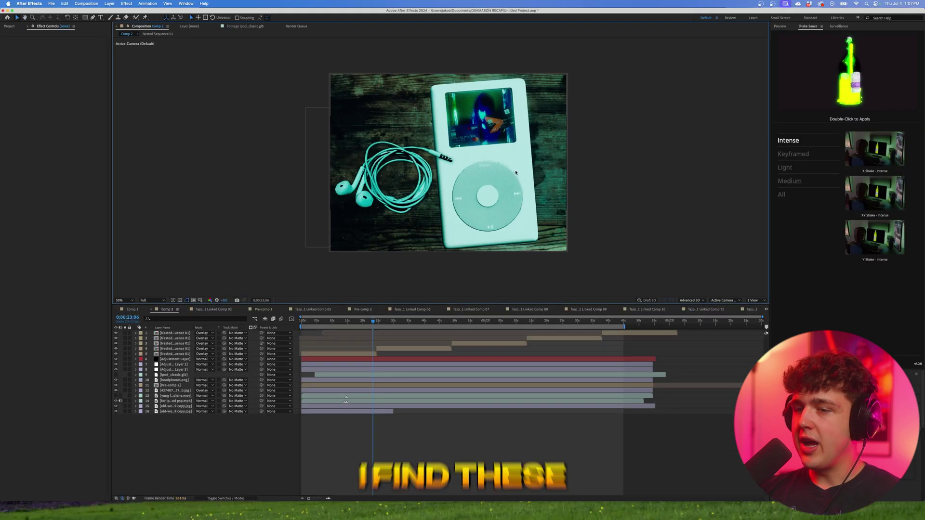
pyautogui.moveTo(517, 159); pyautogui.dragTo(508, 167)
# Step: Switch to the Brave browser, open Sketchfab in a new tab and search its 3D models for "psp"
pyautogui.click(311, 511)
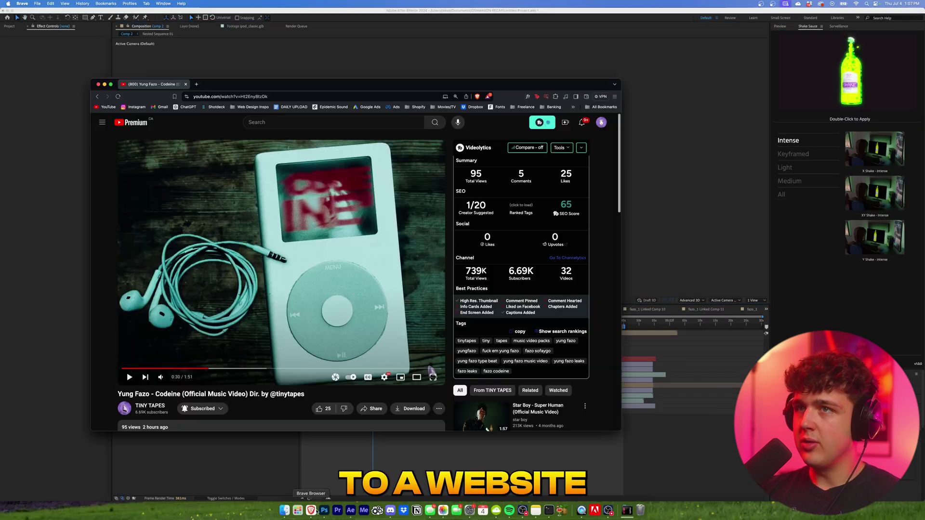
pyautogui.press('super+t')
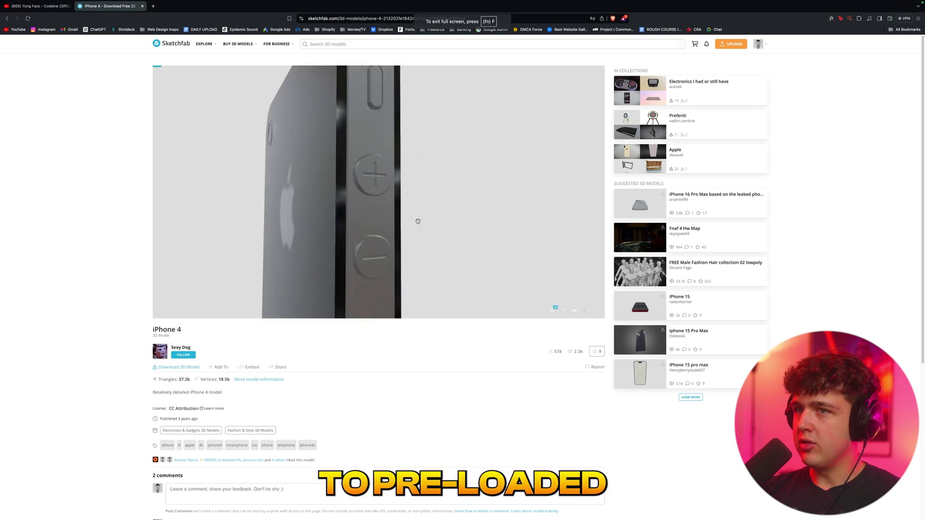
pyautogui.click(344, 44)
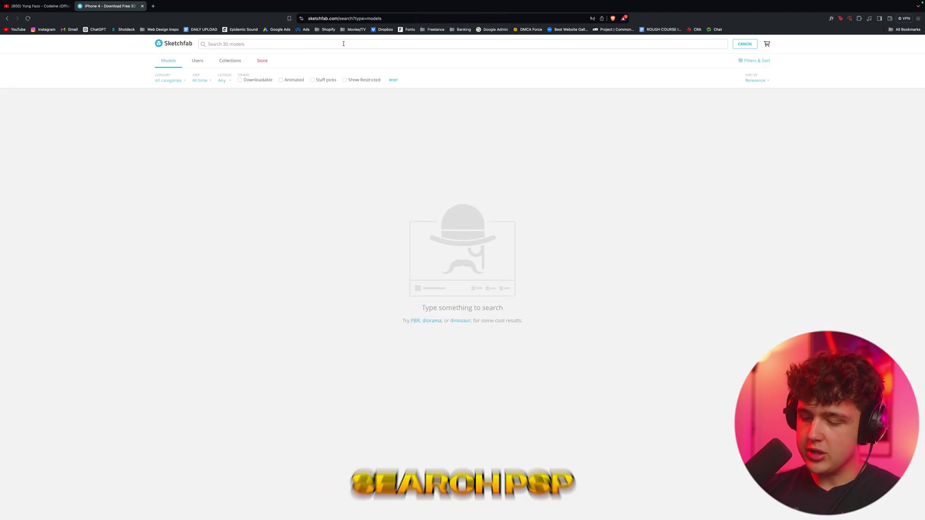
pyautogui.press('Return')
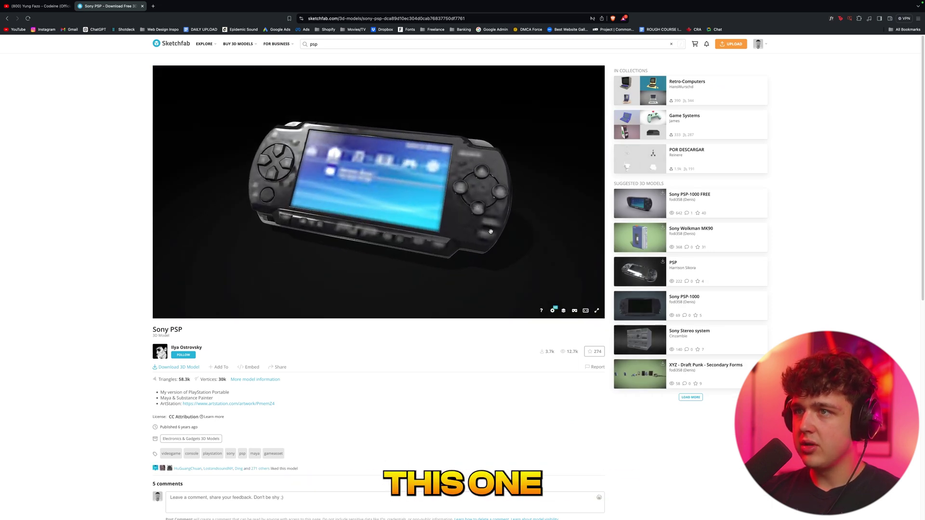
# Step: Inspect the Sony PSP model and download it as a .glb with 4k textures into the yung fazo codiene folder
pyautogui.moveTo(491, 231); pyautogui.dragTo(308, 227)
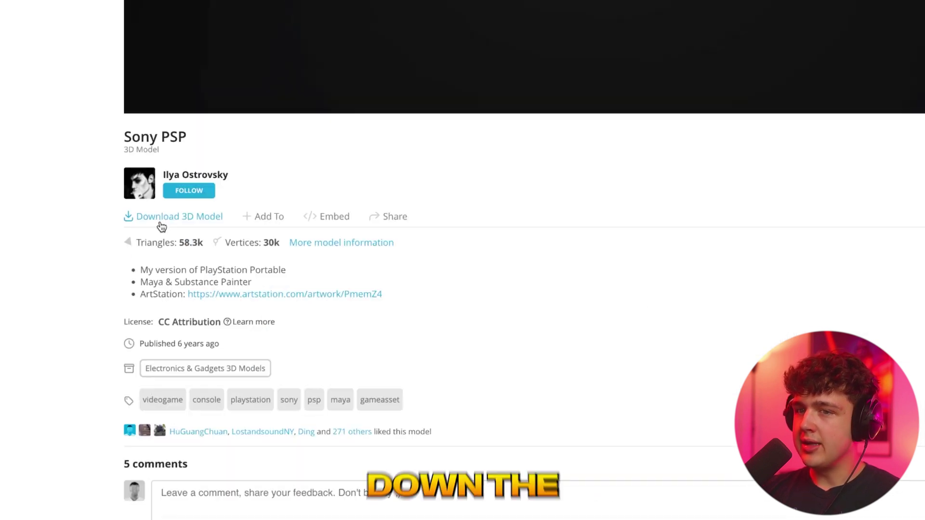
pyautogui.click(177, 368)
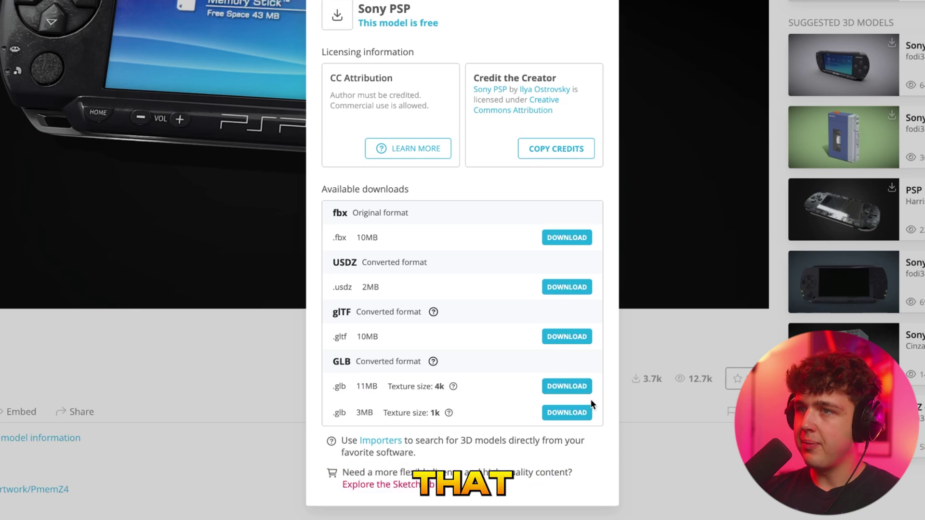
pyautogui.click(573, 388)
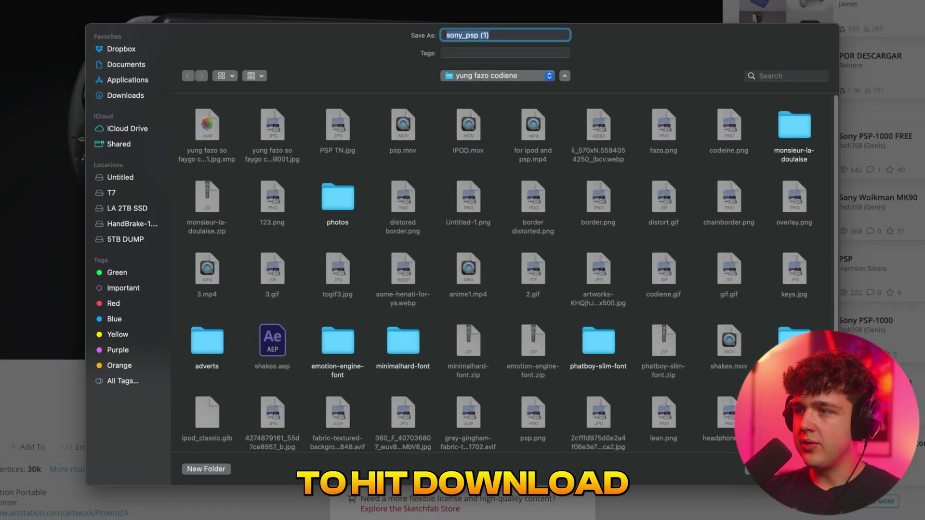
pyautogui.press('Return')
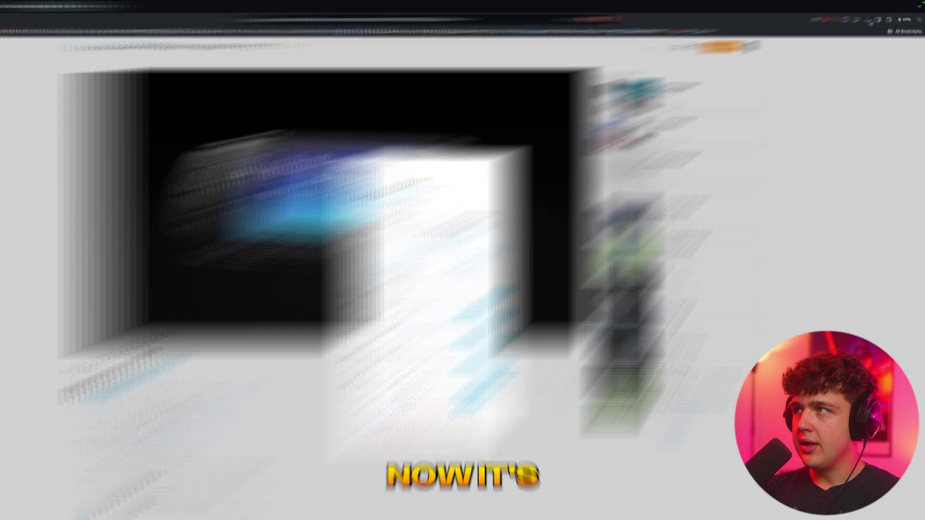
# Step: Switch to After Effects and create a new 1920 x 1080 composition at 24 frames per second
pyautogui.click(844, 27)
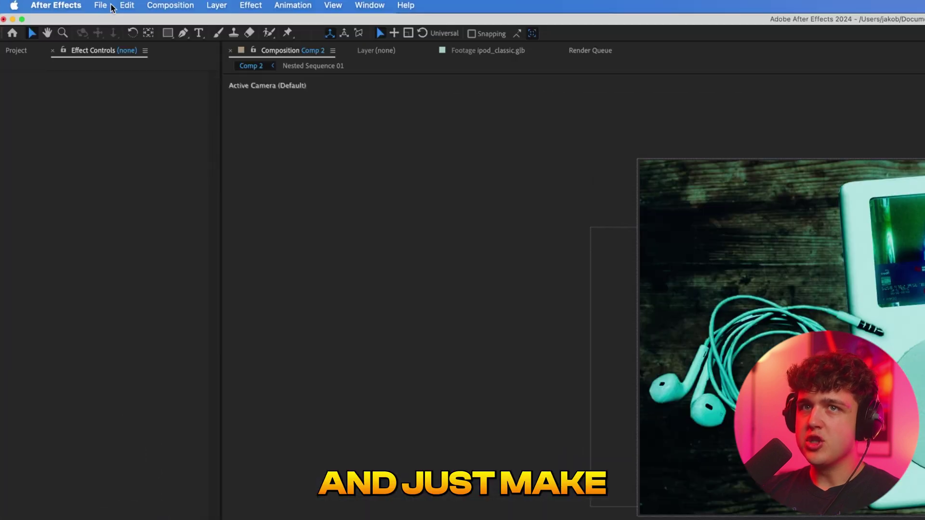
pyautogui.click(52, 4)
pyautogui.moveTo(52, 13)
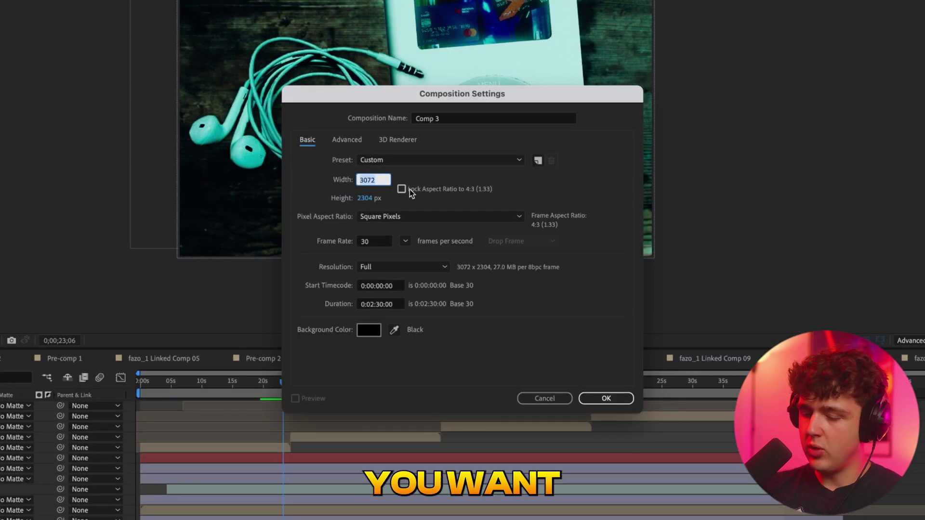
pyautogui.write('1920')
pyautogui.press('Tab')
pyautogui.write('1')
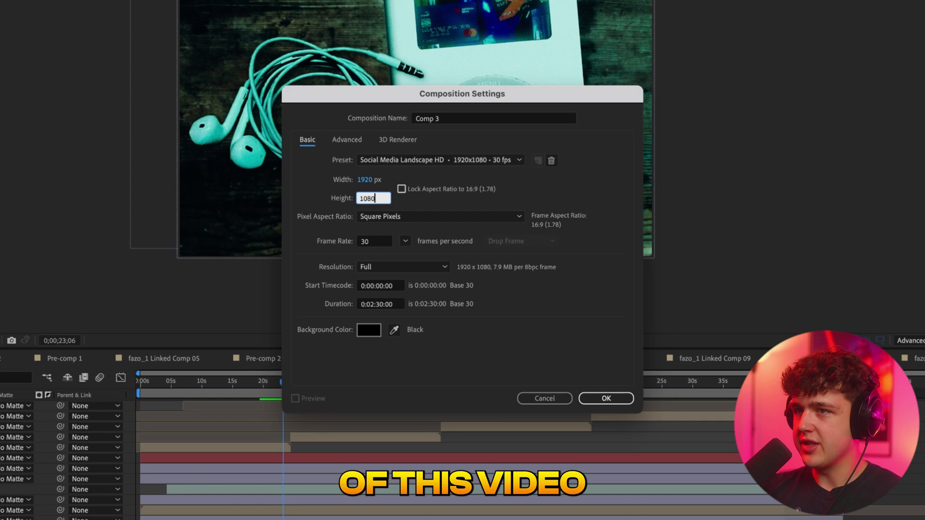
pyautogui.write('24')
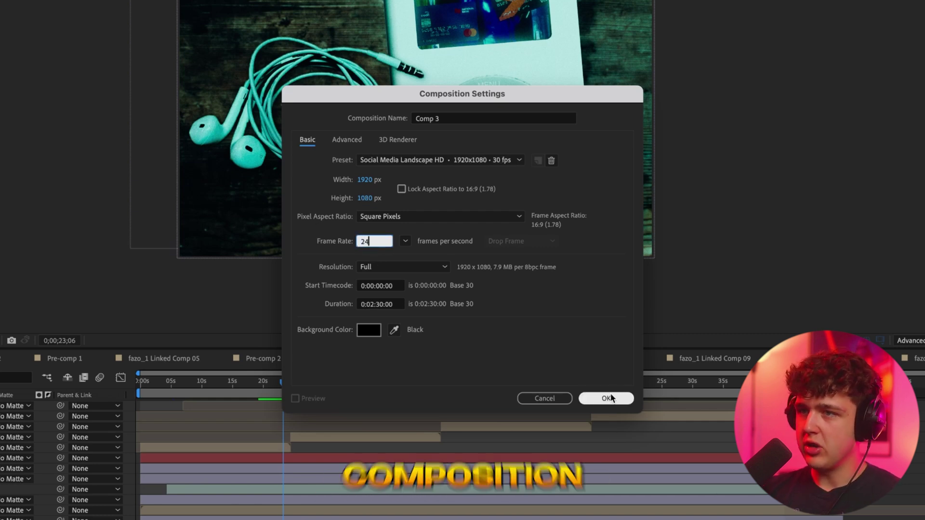
pyautogui.click(608, 398)
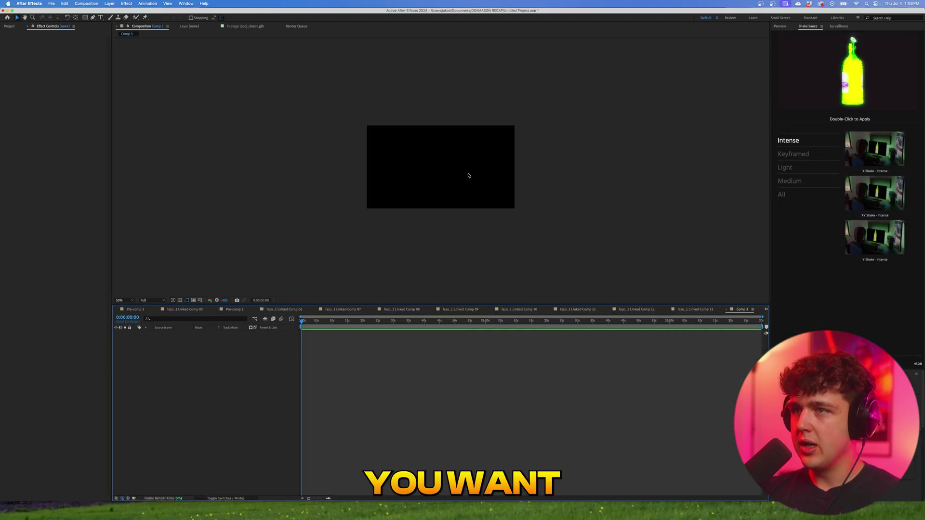
# Step: Bring sony_psp.glb from Finder into the new composition, accepting the default model settings
pyautogui.press('/')
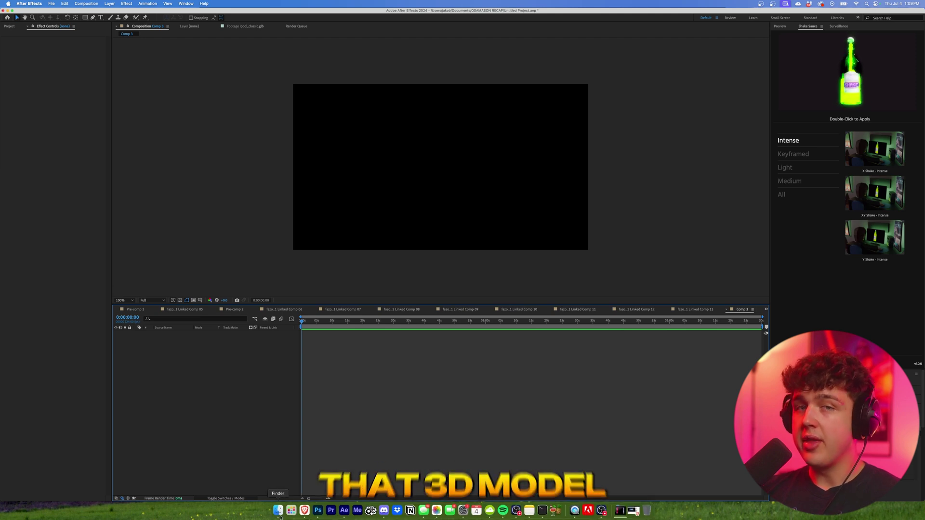
pyautogui.click(278, 511)
pyautogui.moveTo(117, 174); pyautogui.dragTo(202, 347)
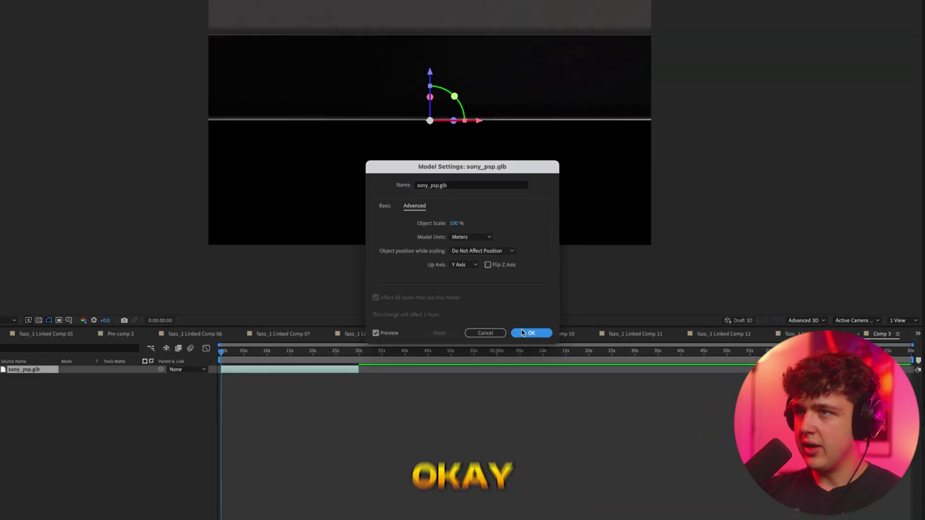
pyautogui.click(523, 332)
pyautogui.scroll(-2, 532, 48)
pyautogui.scroll(2, 481, 53)
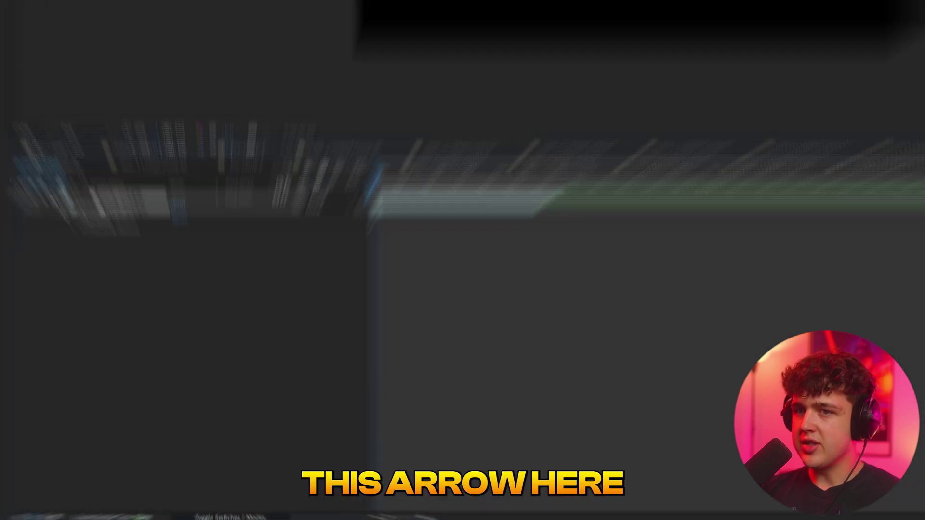
# Step: Expand the transform properties of the sony_psp.glb layer and set its scale to 18.5%
pyautogui.click(136, 333)
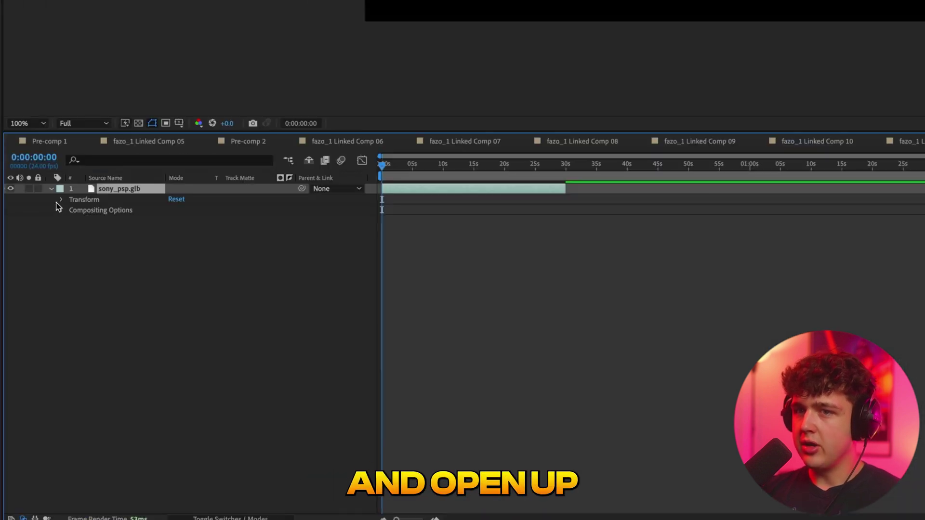
pyautogui.click(142, 338)
pyautogui.moveTo(192, 231); pyautogui.dragTo(120, 235)
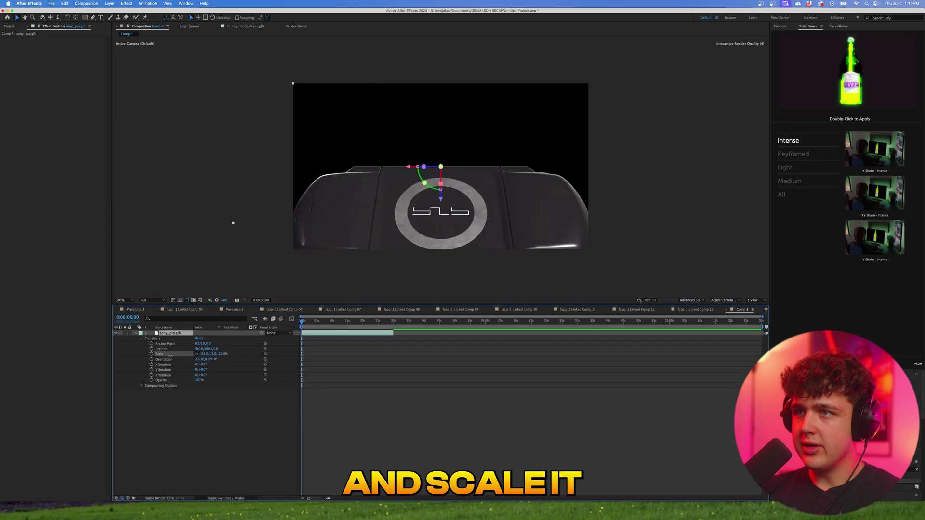
pyautogui.moveTo(170, 356); pyautogui.dragTo(199, 357)
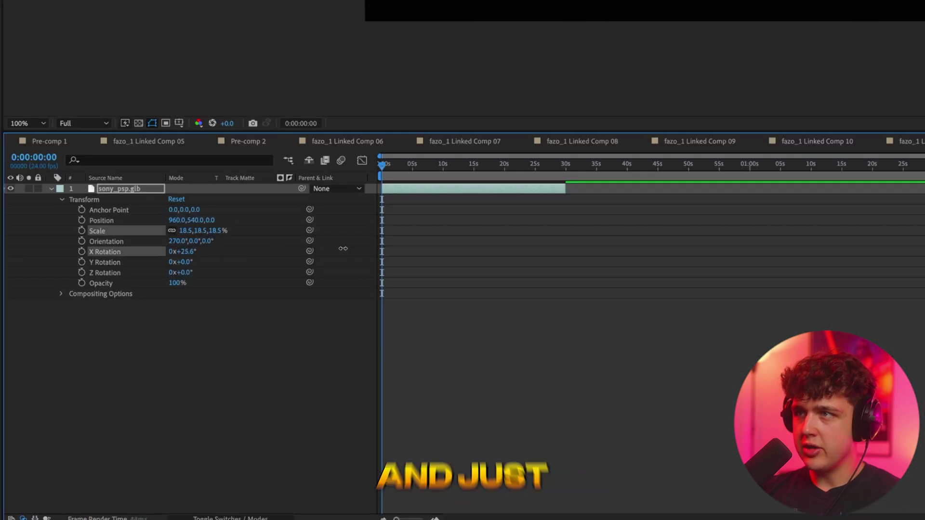
# Step: Set the PSP model's X rotation to 38.8°, tilt its orientation slightly and reposition it centrally in the frame
pyautogui.moveTo(385, 244); pyautogui.dragTo(406, 243)
pyautogui.moveTo(497, 326); pyautogui.dragTo(514, 369)
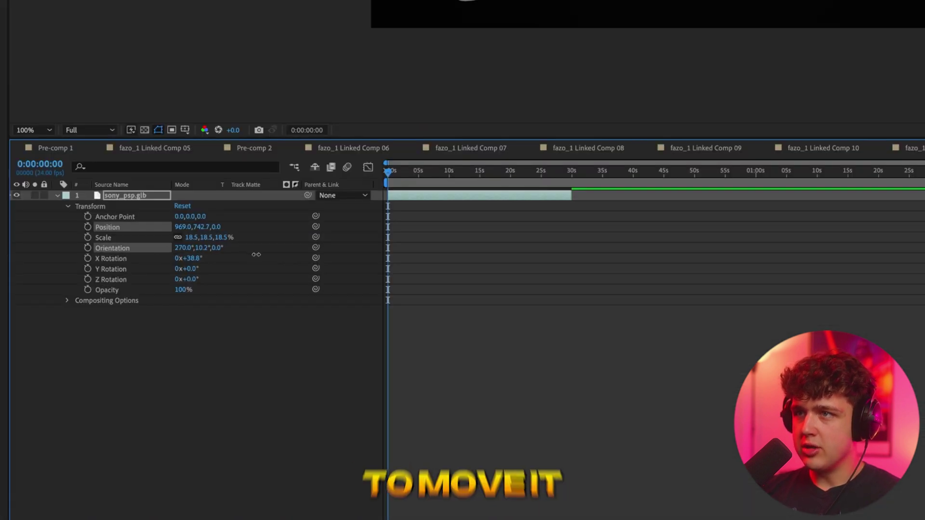
pyautogui.moveTo(256, 255); pyautogui.dragTo(203, 255)
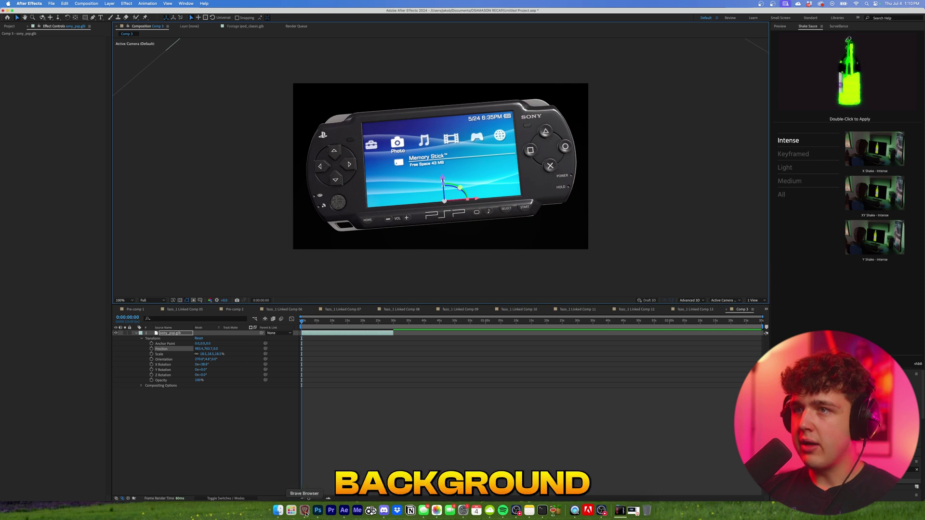
# Step: Switch to the Brave browser and search in a new tab for "wood table texture"
pyautogui.click(304, 511)
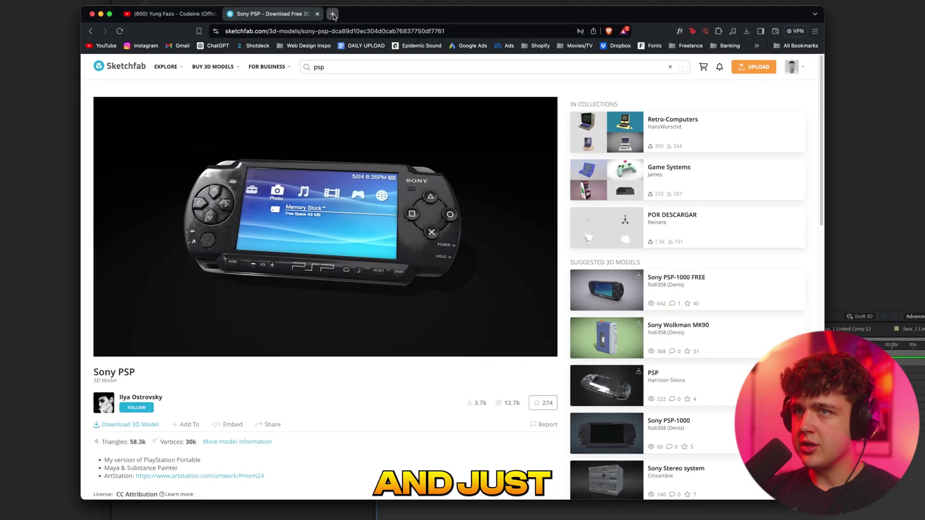
pyautogui.click(333, 14)
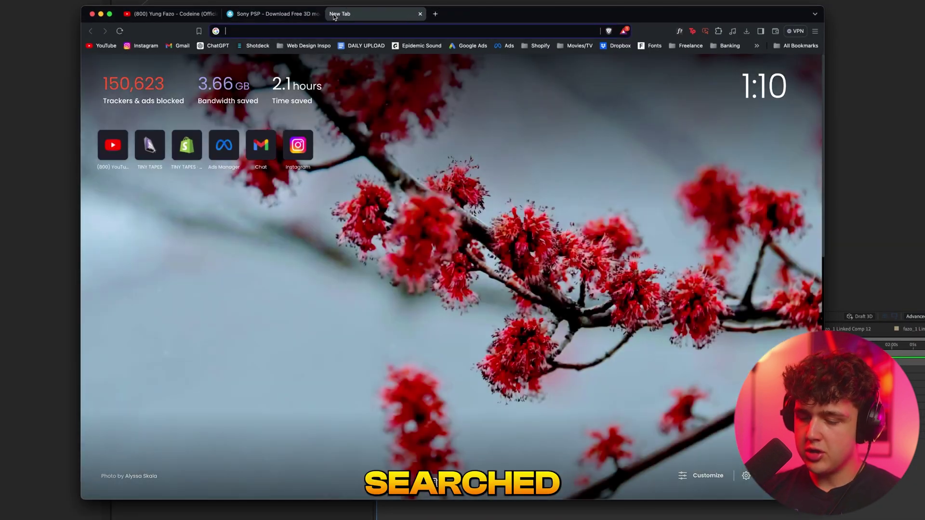
pyautogui.write('wood table texture')
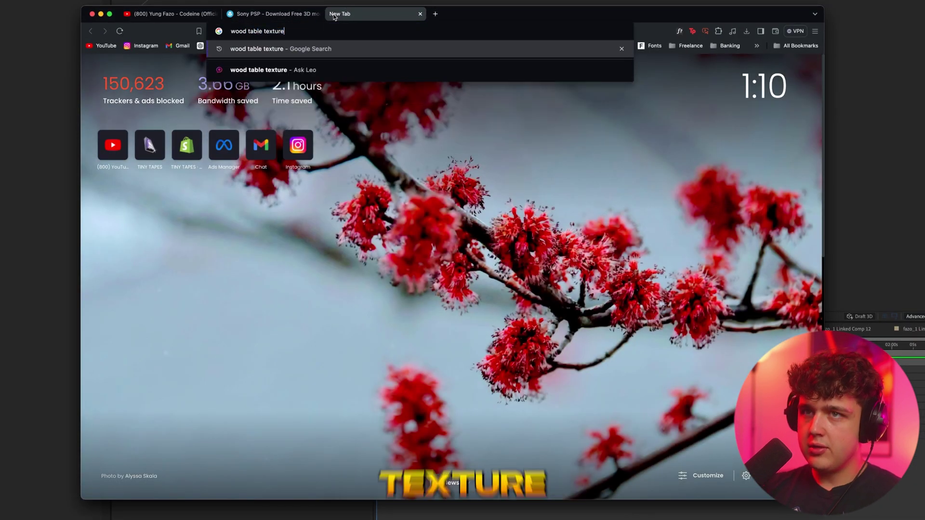
pyautogui.press('Return')
# Step: Filter the image results to large size and save a wood table texture image
pyautogui.click(455, 101)
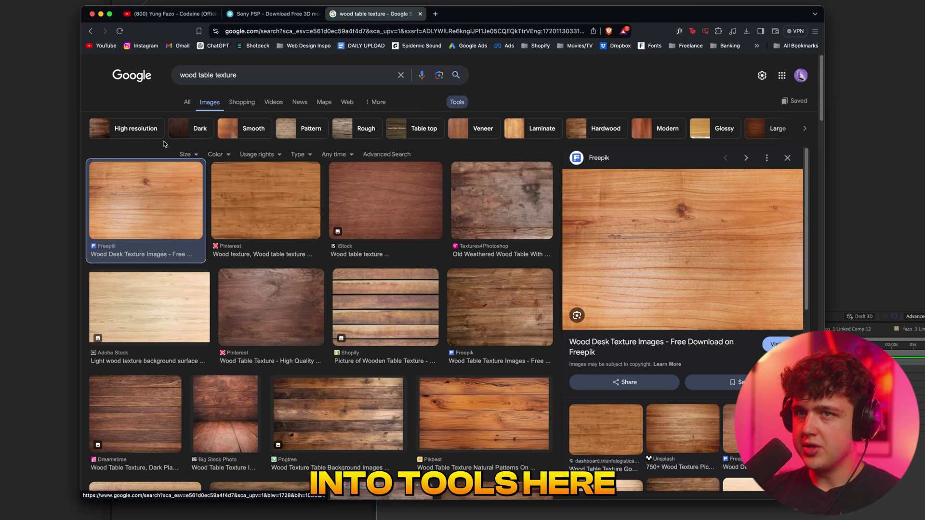
pyautogui.click(188, 154)
pyautogui.click(207, 183)
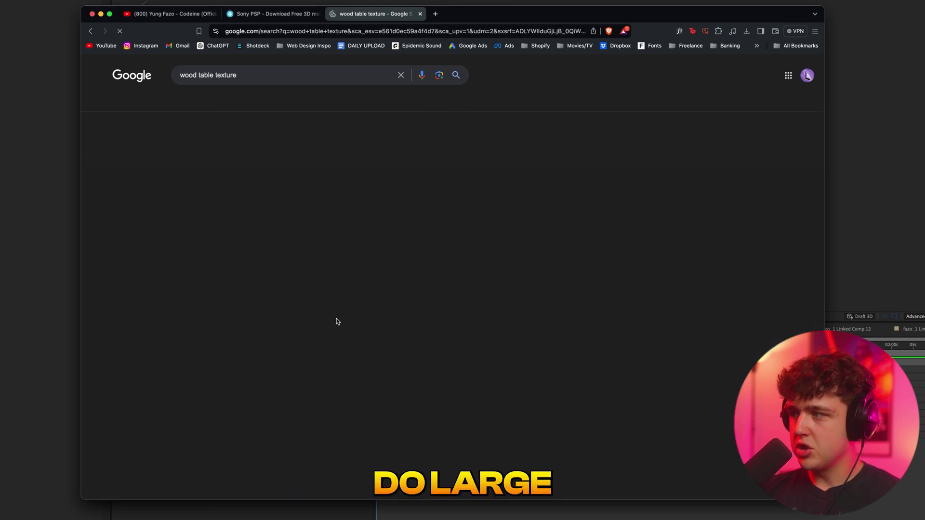
pyautogui.rightClick(748, 276)
pyautogui.click(773, 380)
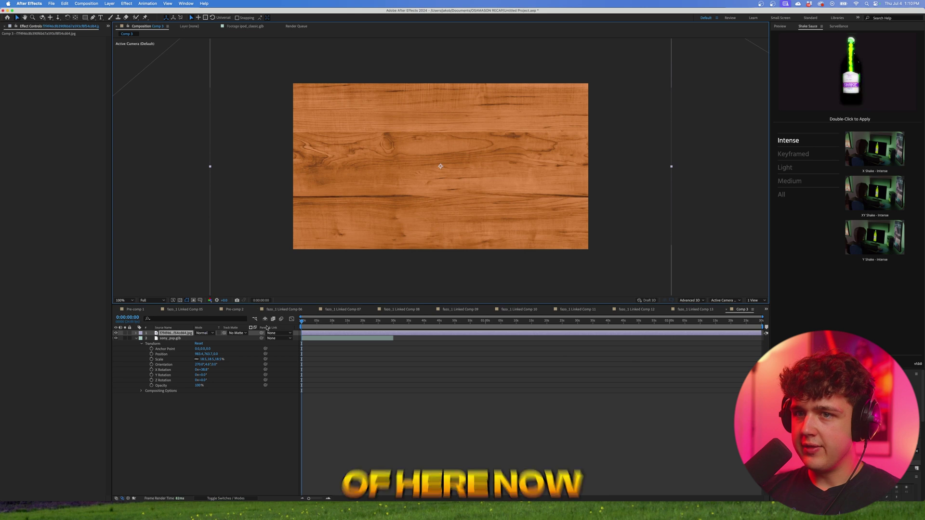
# Step: Move the wood texture layer beneath the sony_psp.glb layer and set its scale to 66%
pyautogui.moveTo(183, 334); pyautogui.dragTo(227, 405)
pyautogui.press('s')
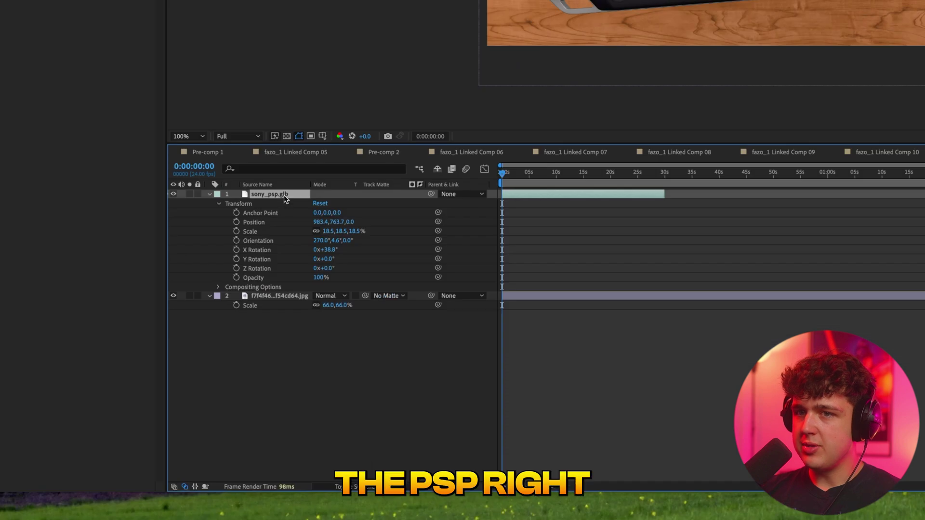
# Step: Pre-compose the sony_psp.glb layer as Pre-comp 3, moving all attributes into the new composition
pyautogui.rightClick(147, 343)
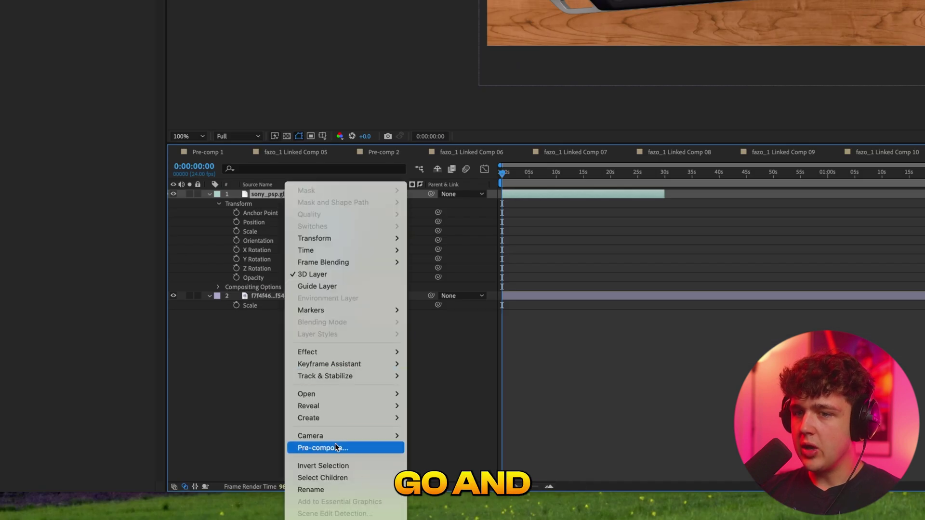
pyautogui.click(322, 448)
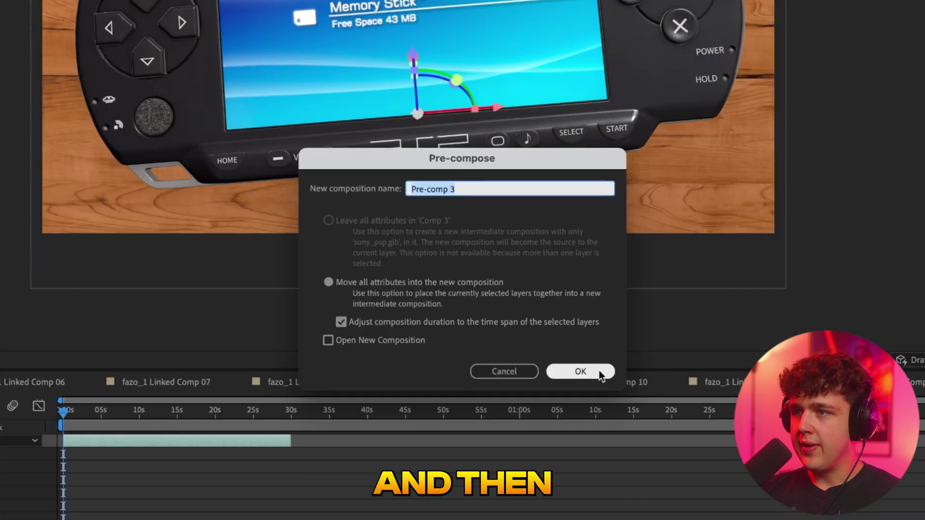
pyautogui.click(870, 143)
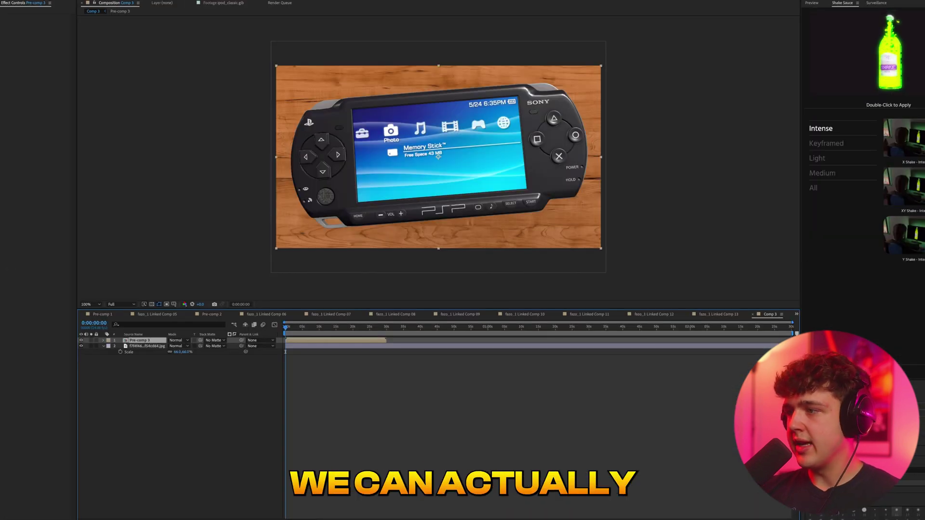
# Step: Search the effects for "shadow" and apply Drop Shadow to the Pre-comp 3 layer
pyautogui.write('shd')
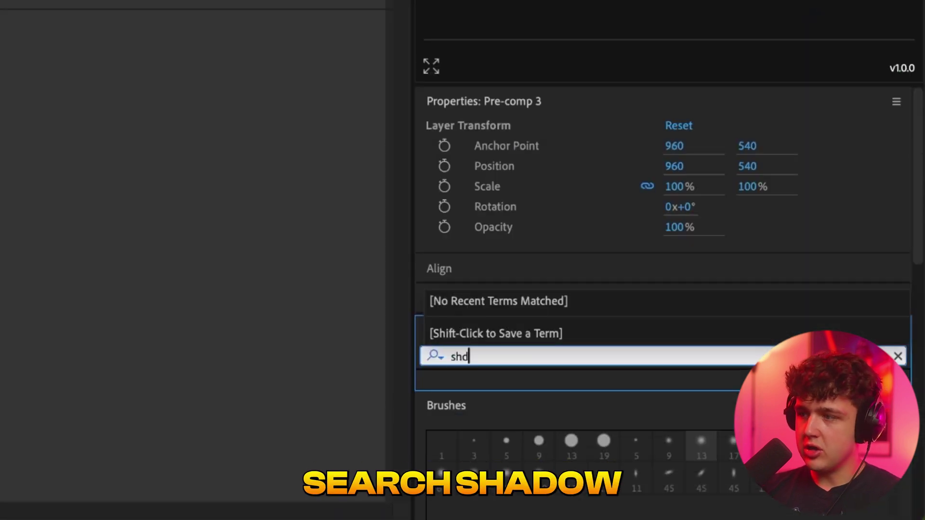
pyautogui.press('BackSpace')
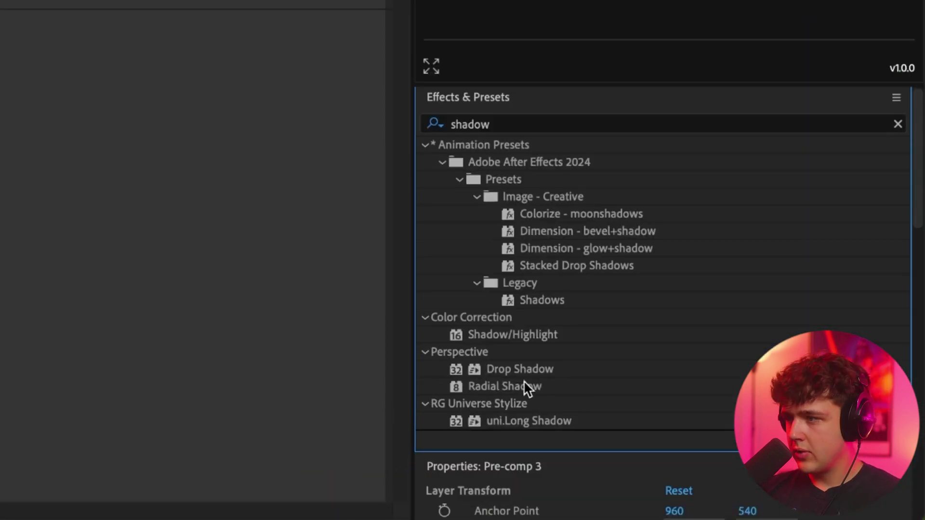
pyautogui.moveTo(513, 370); pyautogui.dragTo(169, 334)
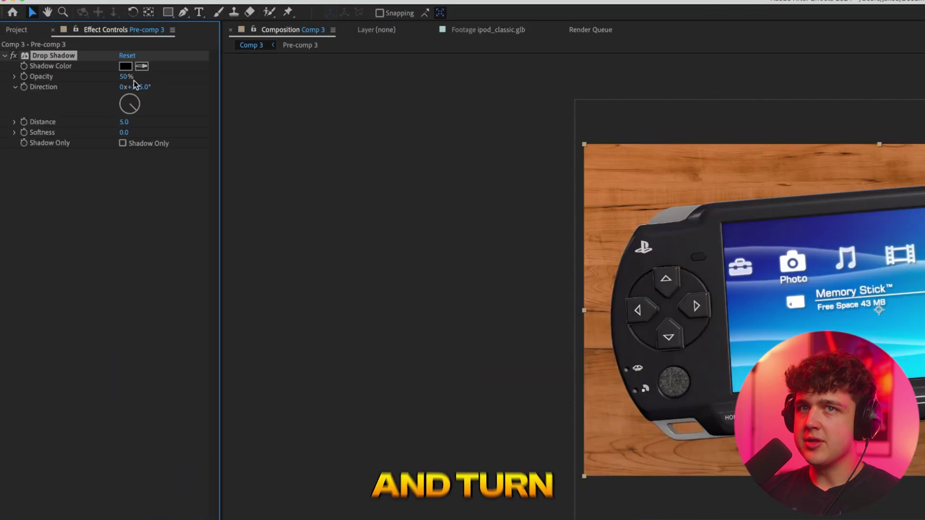
# Step: Set the drop shadow's softness to 308 and its opacity to about 67%, and compare the PSP with and without the effect
pyautogui.moveTo(127, 76); pyautogui.dragTo(440, 78)
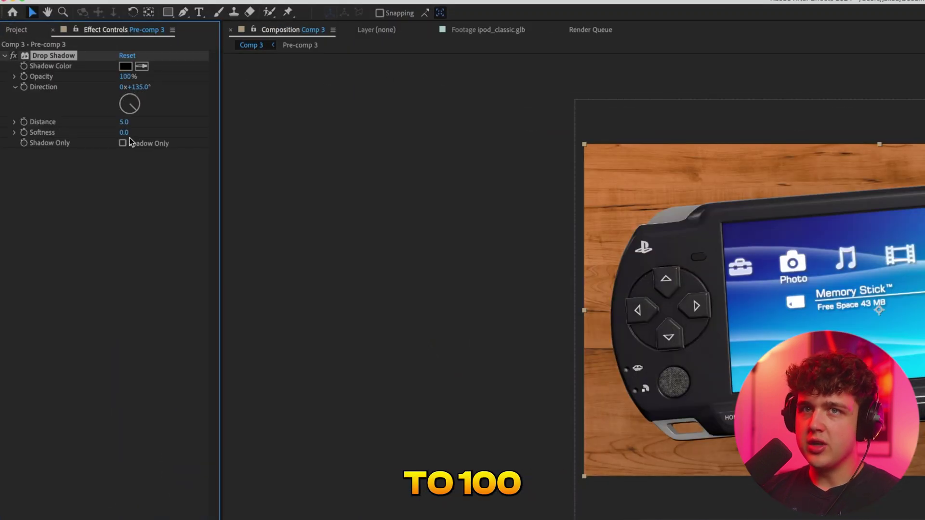
pyautogui.moveTo(125, 131); pyautogui.dragTo(202, 134)
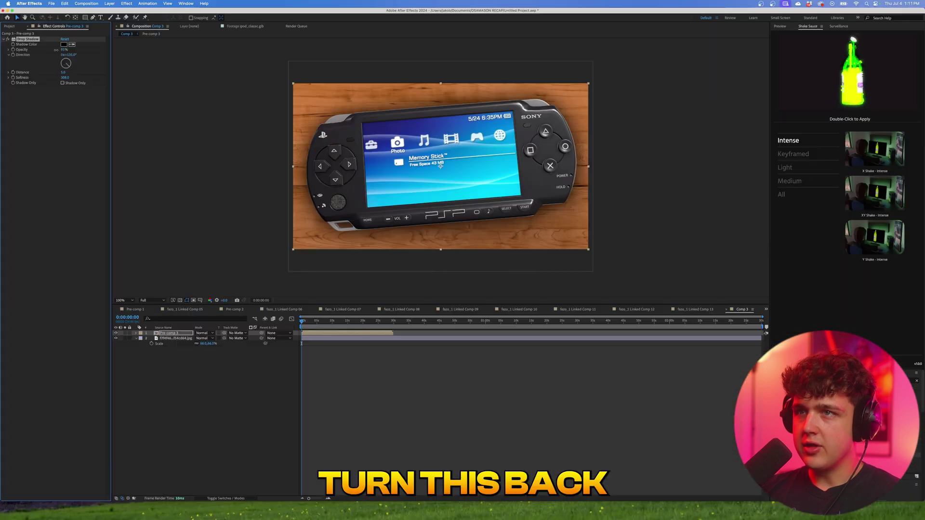
pyautogui.moveTo(127, 77); pyautogui.dragTo(71, 78)
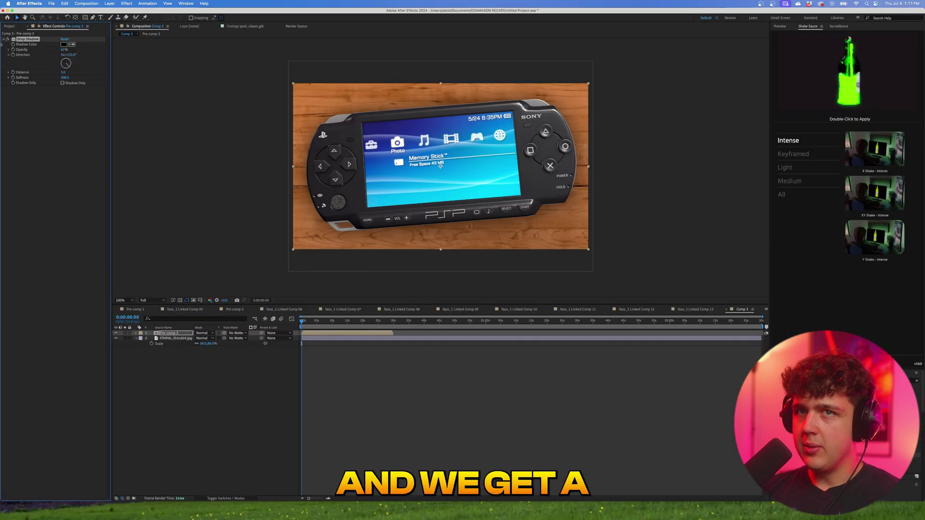
pyautogui.click(9, 38)
pyautogui.click(9, 40)
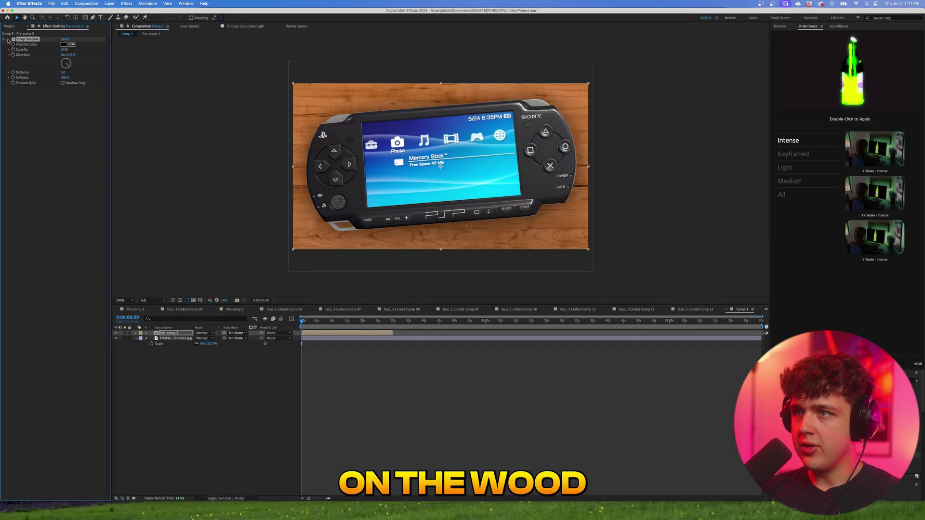
pyautogui.click(184, 105)
pyautogui.moveTo(378, 321); pyautogui.dragTo(300, 321)
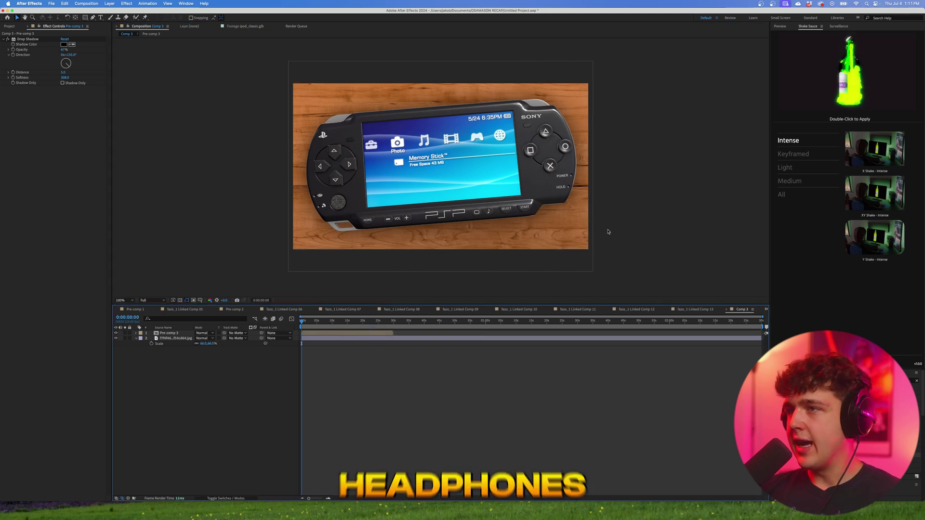
# Step: Switch to the Brave browser and search the images for "apple headphones on table"
pyautogui.moveTo(344, 511)
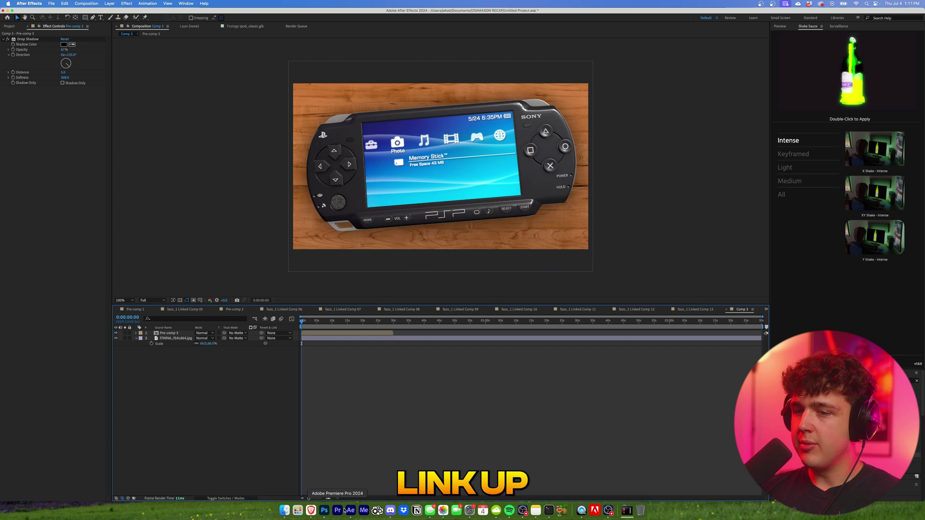
pyautogui.click(311, 510)
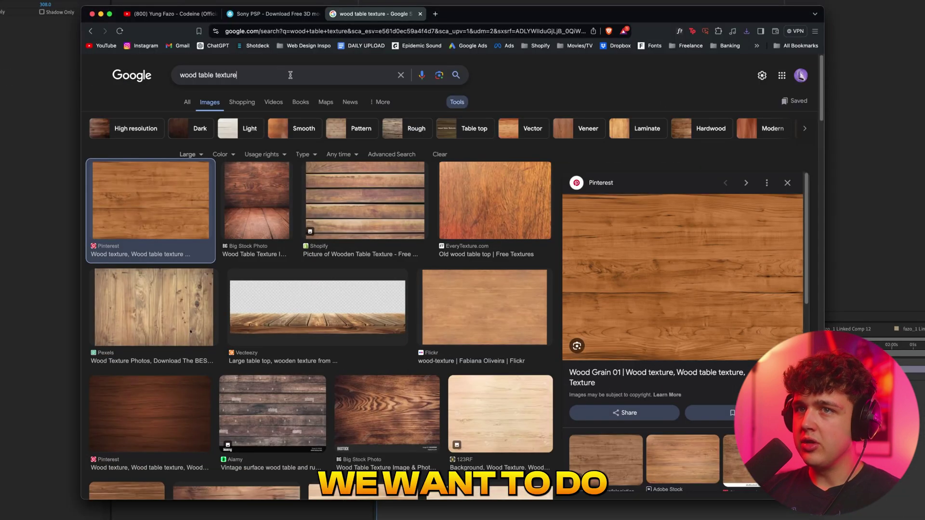
pyautogui.tripleClick(290, 75)
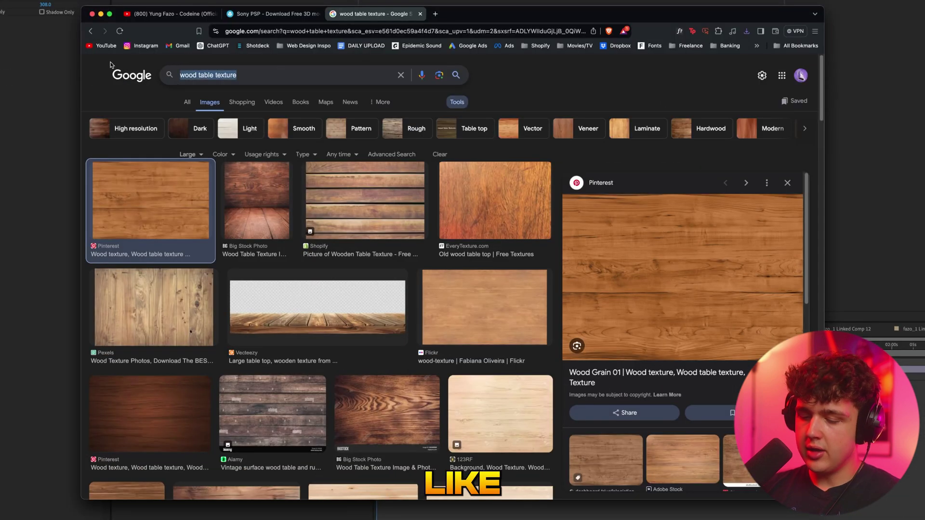
pyautogui.write('apple headphones on table')
pyautogui.press('Return')
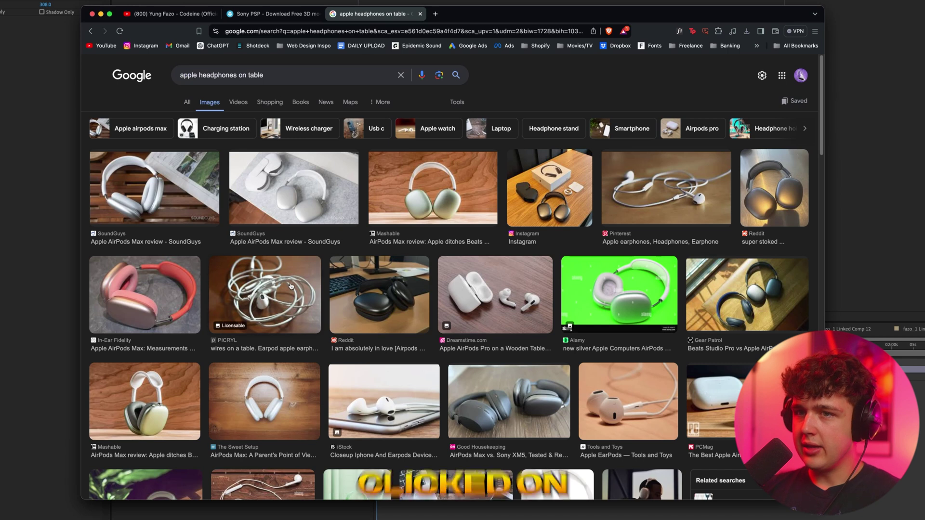
# Step: Open the tangled EarPods result, choose the coiled New Apple EarPods photo from its related images and copy it
pyautogui.click(290, 287)
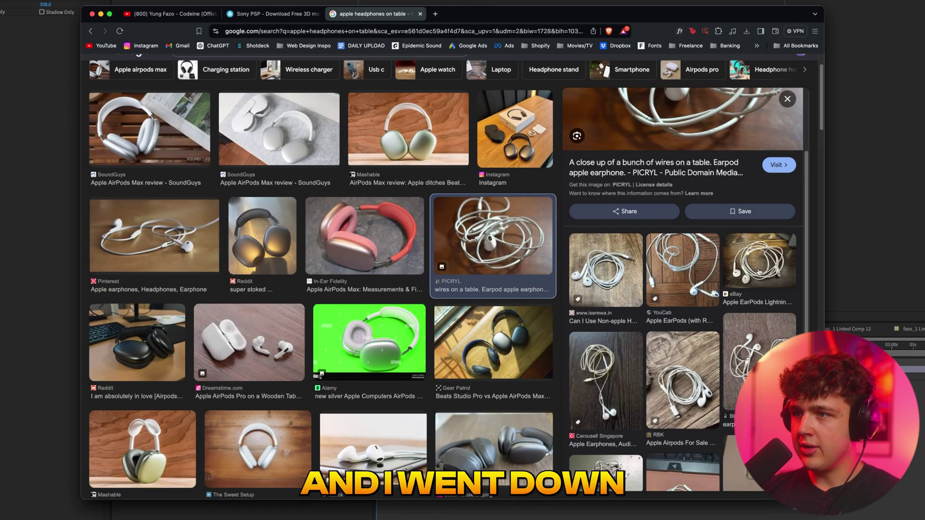
pyautogui.click(760, 259)
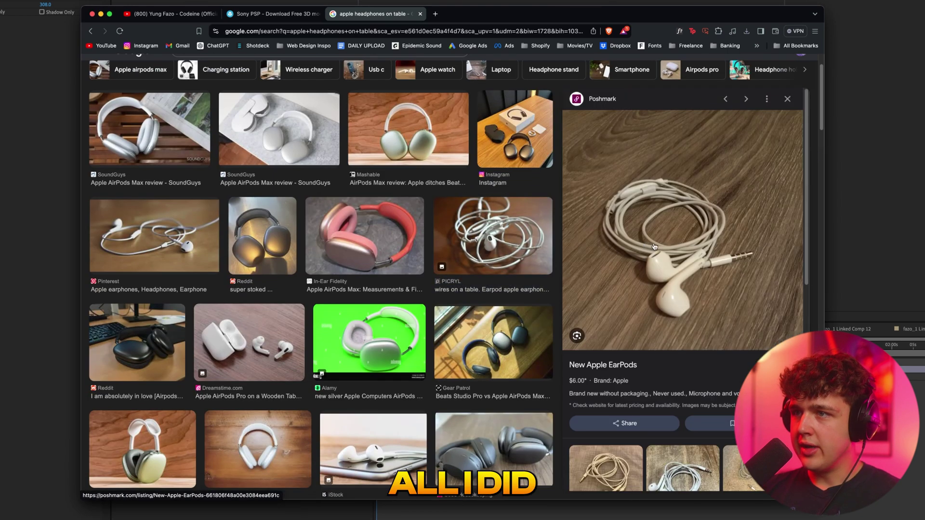
pyautogui.rightClick(654, 243)
pyautogui.click(680, 357)
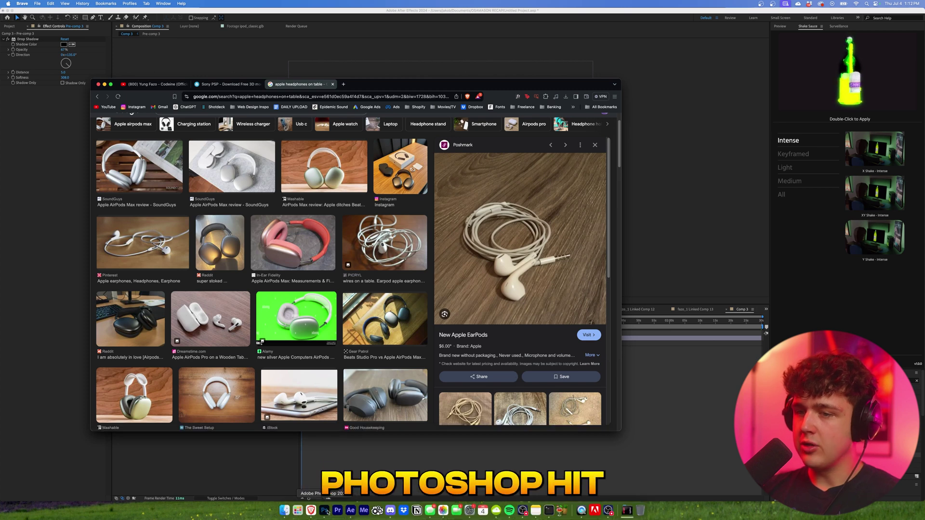
# Step: Switch to Photoshop, create a new document at the copied image's size and paste the EarPods photo into it
pyautogui.click(326, 511)
pyautogui.press('super+n')
pyautogui.click(373, 248)
pyautogui.press('super+v')
pyautogui.press('super+0')
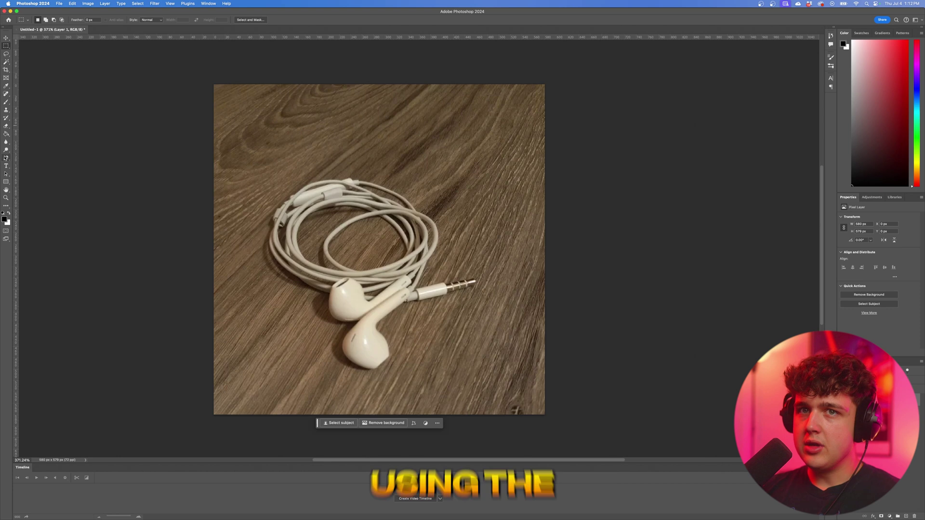
# Step: Trace the outer edge of the coiled EarPods cable with the Pen tool to start a cutout path
pyautogui.press('p')
pyautogui.scroll(2, 374, 201)
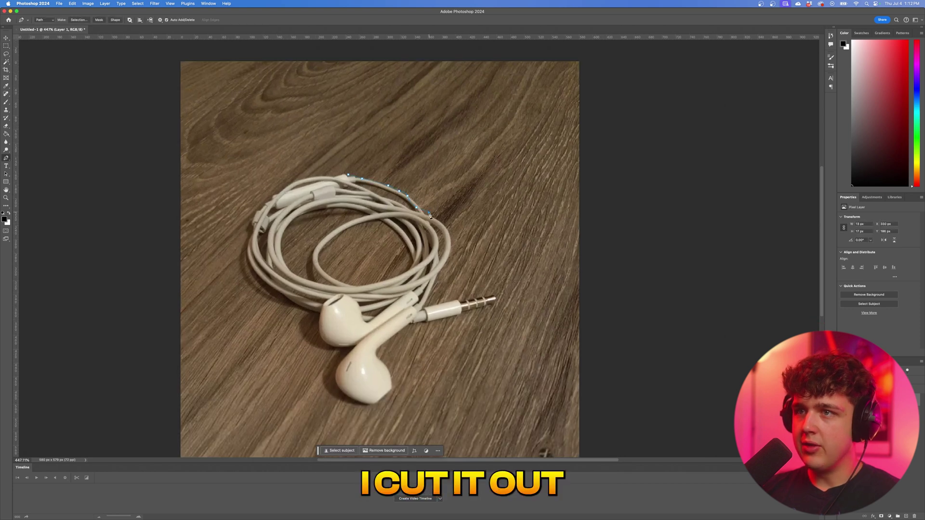
pyautogui.click(446, 239)
pyautogui.click(451, 254)
# Step: Switch to After Effects, add headphones.png as the uppermost layer of Comp 3 and enlarge it
pyautogui.moveTo(365, 519)
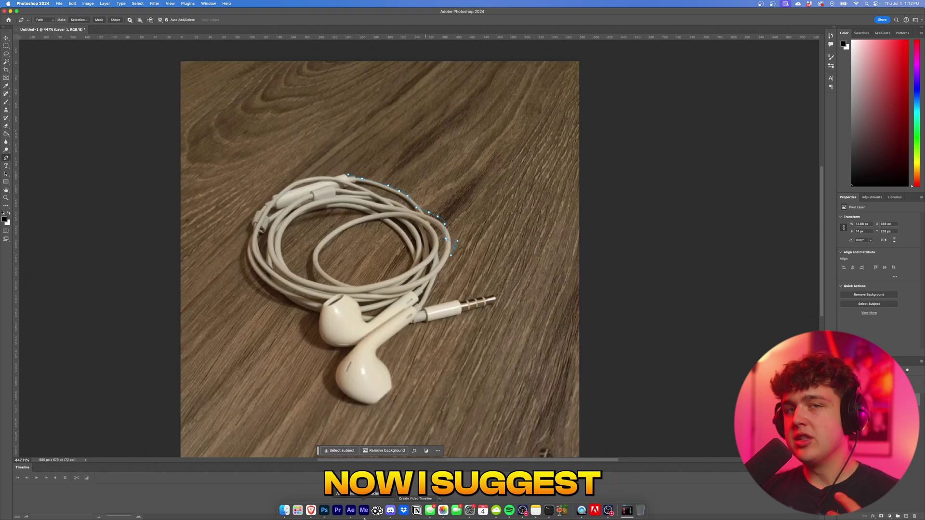
pyautogui.click(350, 510)
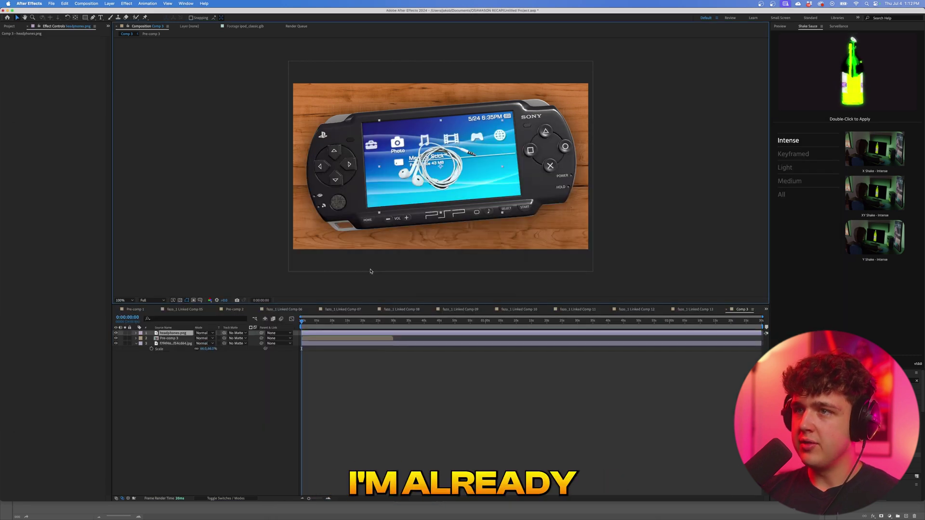
pyautogui.press('s')
pyautogui.moveTo(204, 339); pyautogui.dragTo(236, 348)
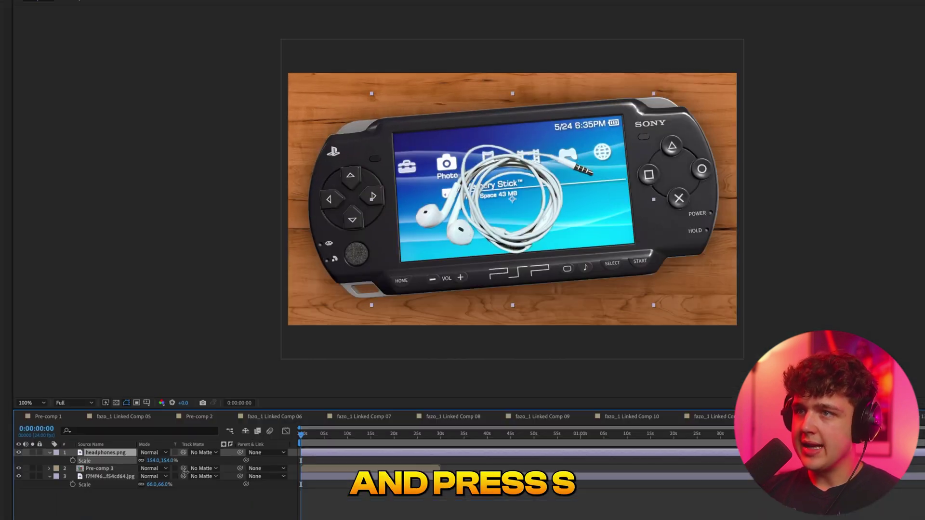
pyautogui.moveTo(200, 477); pyautogui.dragTo(215, 477)
# Step: Position the headphones partly out of frame above the PSP's upper-left corner and rotate them to -12°
pyautogui.moveTo(523, 253); pyautogui.dragTo(713, 367)
pyautogui.moveTo(705, 234); pyautogui.dragTo(416, 87)
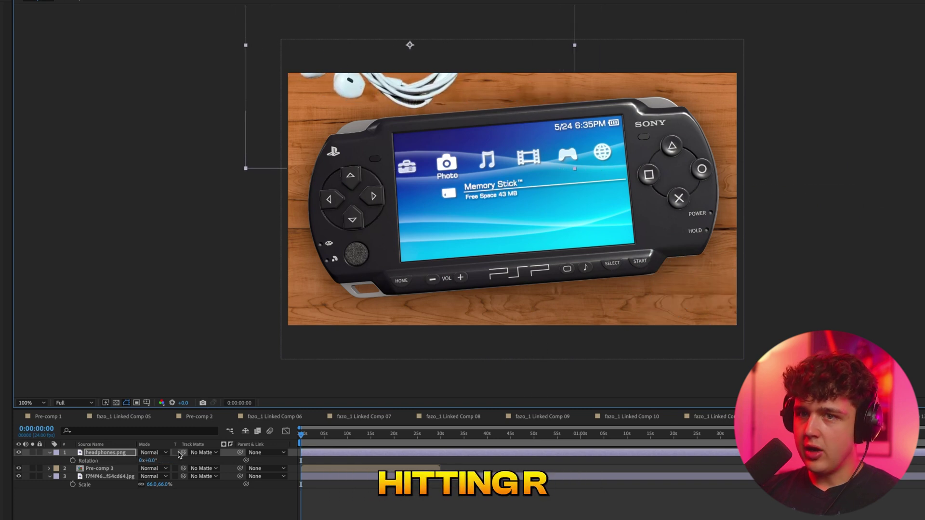
pyautogui.moveTo(150, 462)
pyautogui.mouseDown()
pyautogui.moveTo(164, 461)
pyautogui.moveTo(130, 461)
pyautogui.moveTo(142, 461)
pyautogui.mouseUp()
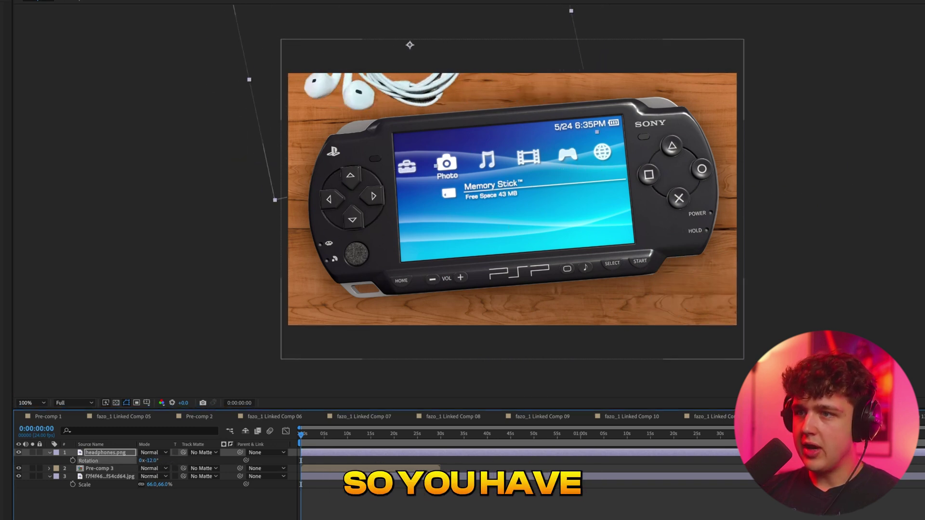
pyautogui.click(589, 459)
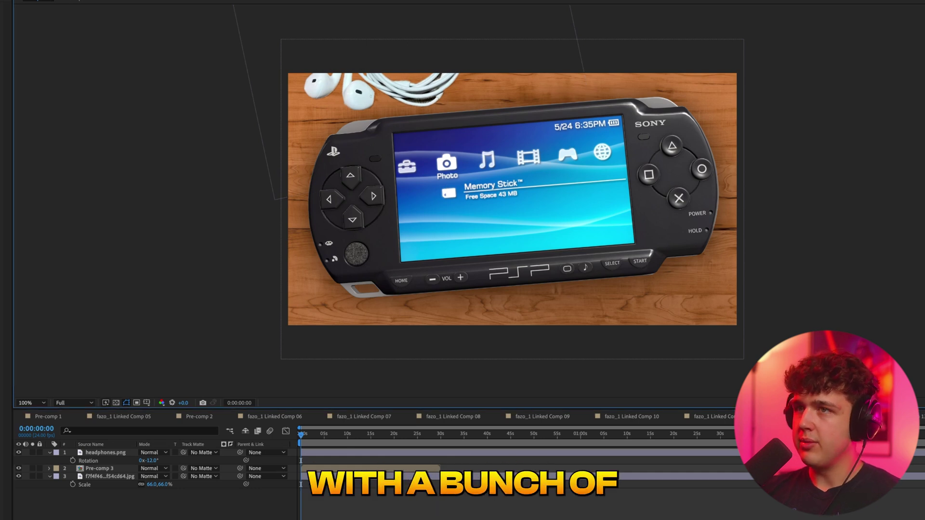
# Step: Copy the Drop Shadow effect from Pre-comp 3 onto the headphones.png layer
pyautogui.click(106, 476)
pyautogui.click(101, 468)
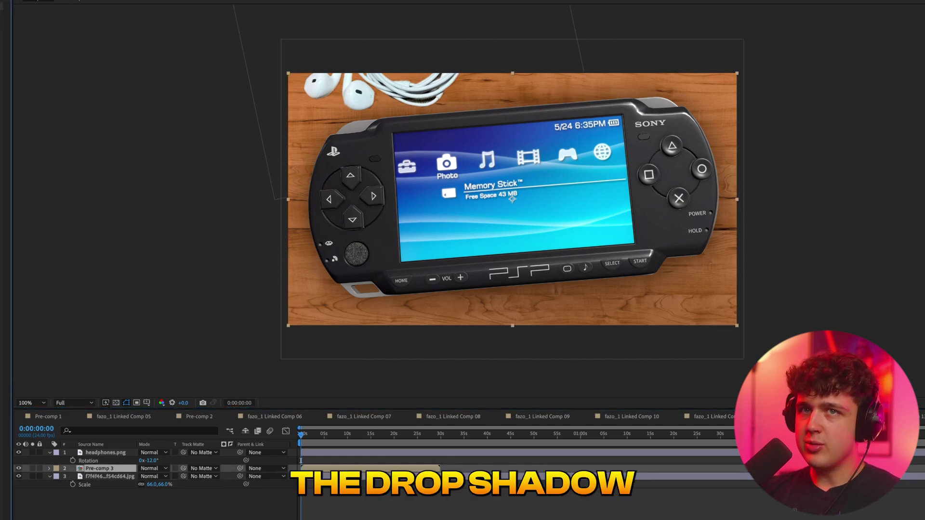
pyautogui.hotkey('ctrl', 'c')
pyautogui.click(105, 453)
pyautogui.hotkey('ctrl', 'v')
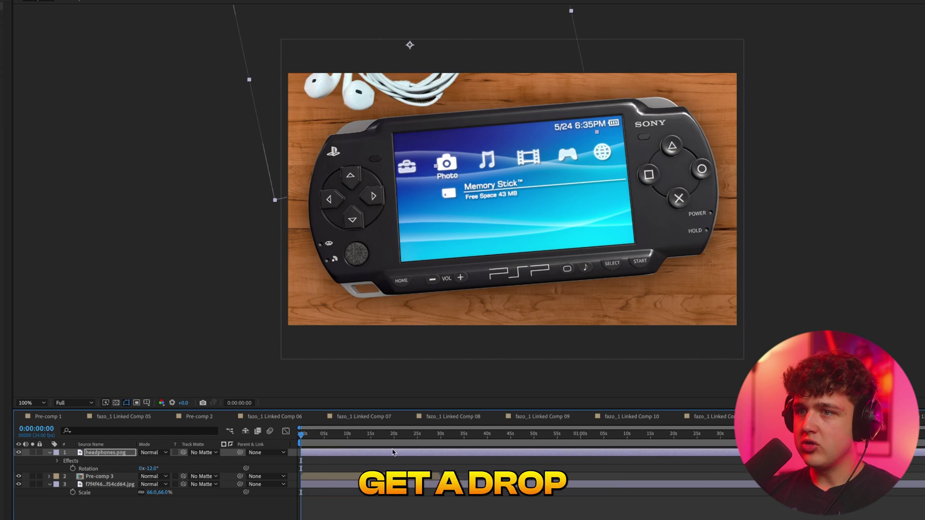
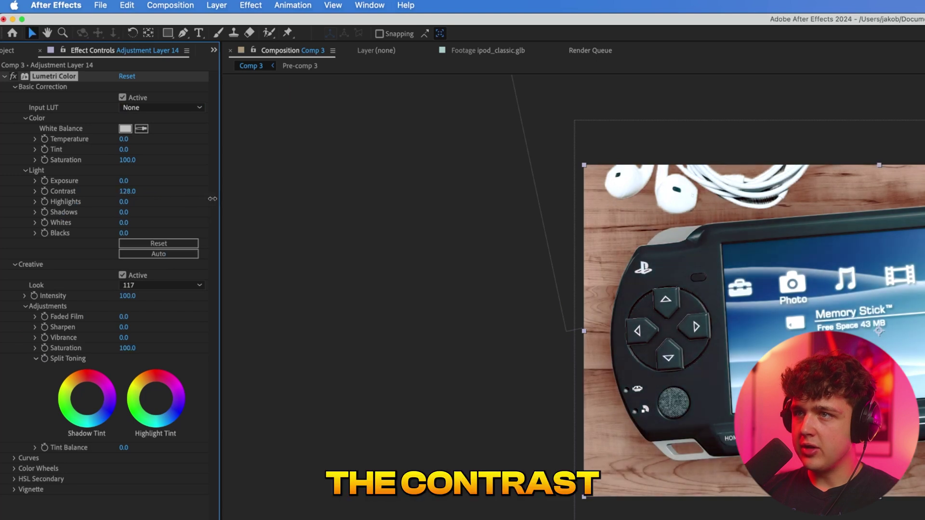
# Step: In Adjustment Layer 14's Lumetri Color, set contrast to 95, whites to -31 and saturation to 166, and shift the tint toward green
pyautogui.moveTo(127, 212)
pyautogui.mouseDown()
pyautogui.moveTo(107, 216)
pyautogui.moveTo(115, 223)
pyautogui.mouseUp()
pyautogui.press('super+z')
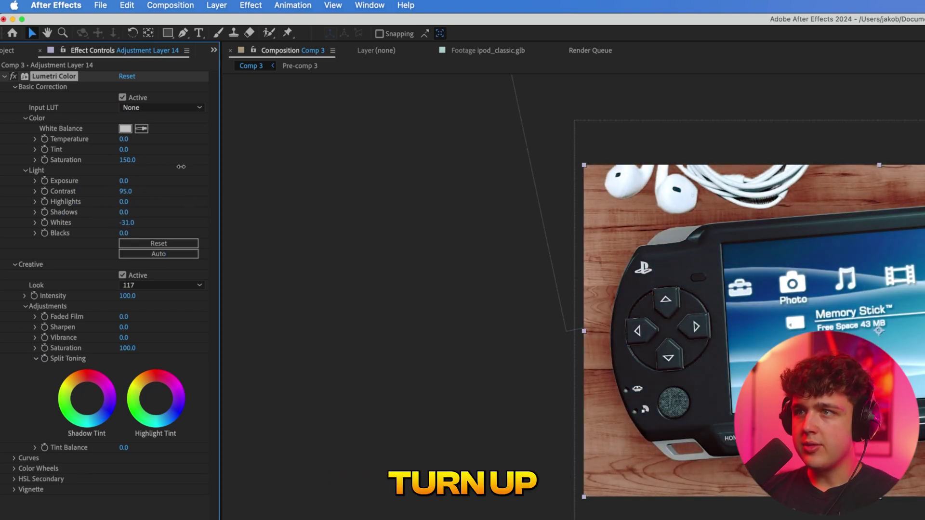
pyautogui.moveTo(181, 167)
pyautogui.mouseDown()
pyautogui.moveTo(193, 167)
pyautogui.moveTo(177, 168)
pyautogui.mouseUp()
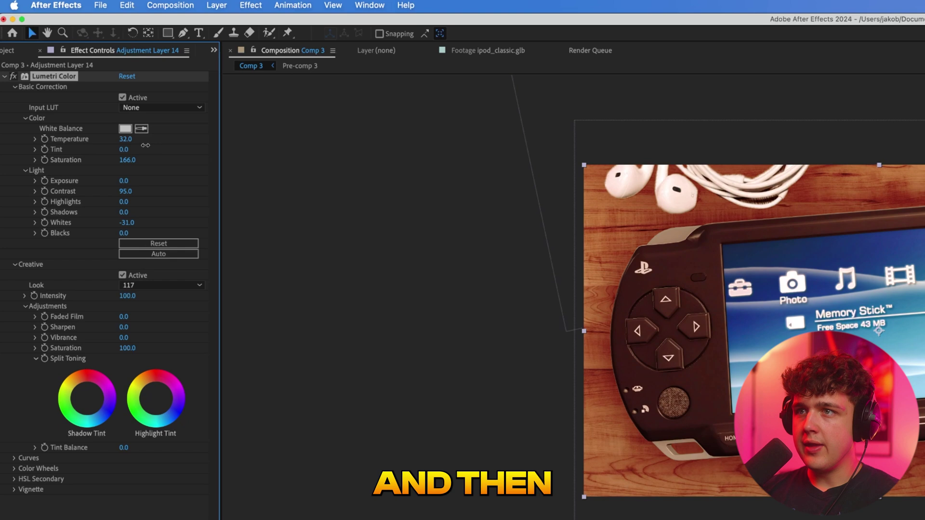
pyautogui.moveTo(124, 139); pyautogui.dragTo(110, 149)
pyautogui.press('super+z')
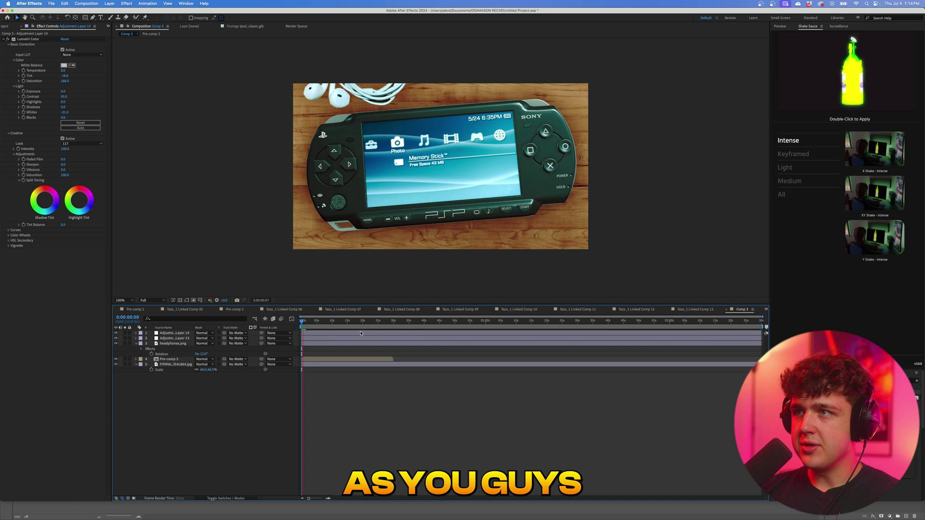
# Step: Preview the composition and inspect the graded PSP's screen and buttons up close
pyautogui.press('space')
pyautogui.scroll(2, 663, 173)
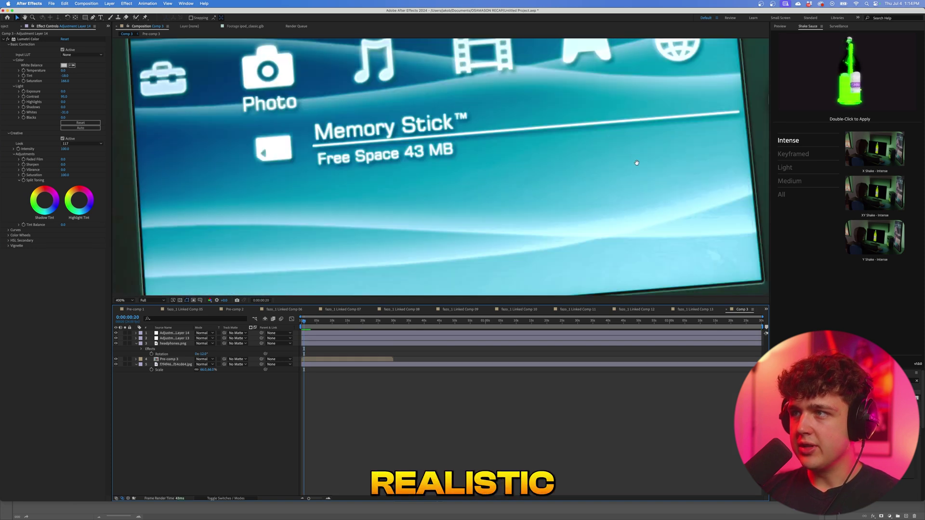
pyautogui.moveTo(639, 164); pyautogui.dragTo(256, 205)
pyautogui.scroll(-2, 552, 187)
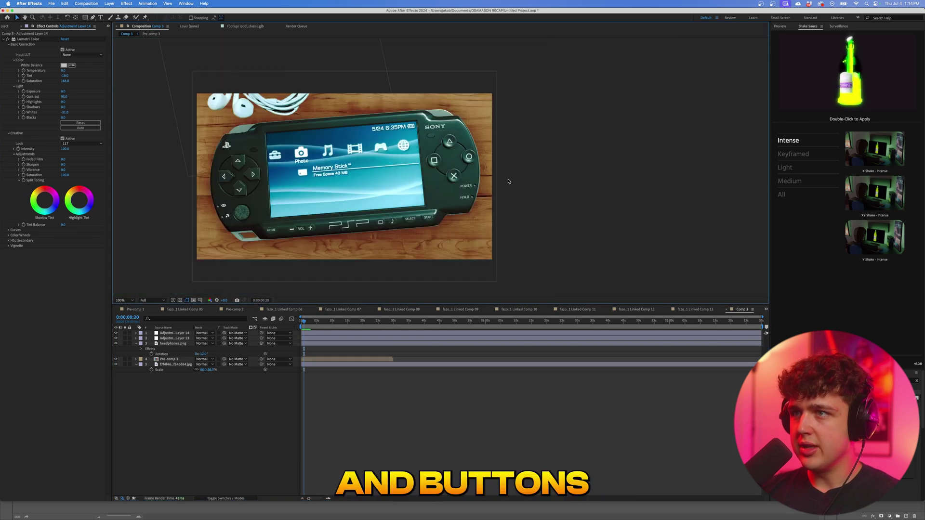
# Step: Draw a four-corner mask around the border of the PSP's screen on the Pre-comp 3 layer
pyautogui.moveTo(382, 191); pyautogui.dragTo(458, 185)
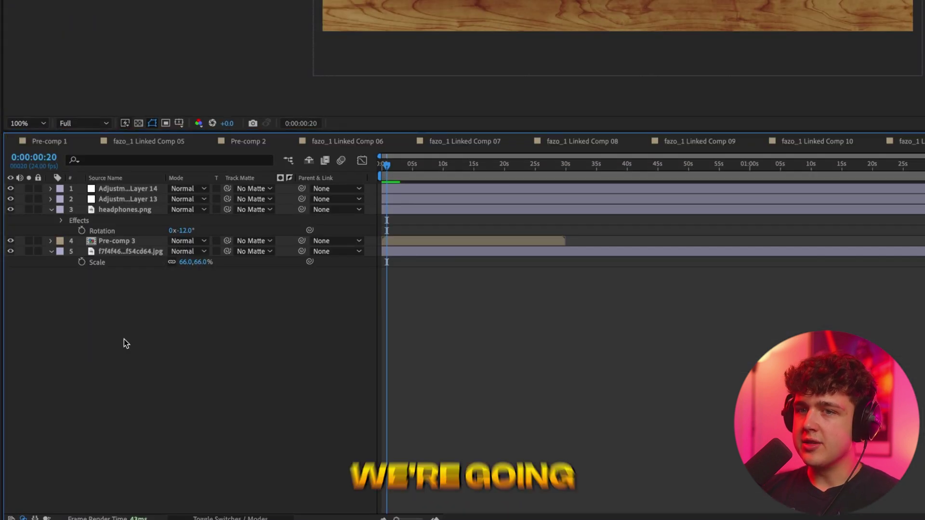
pyautogui.click(124, 243)
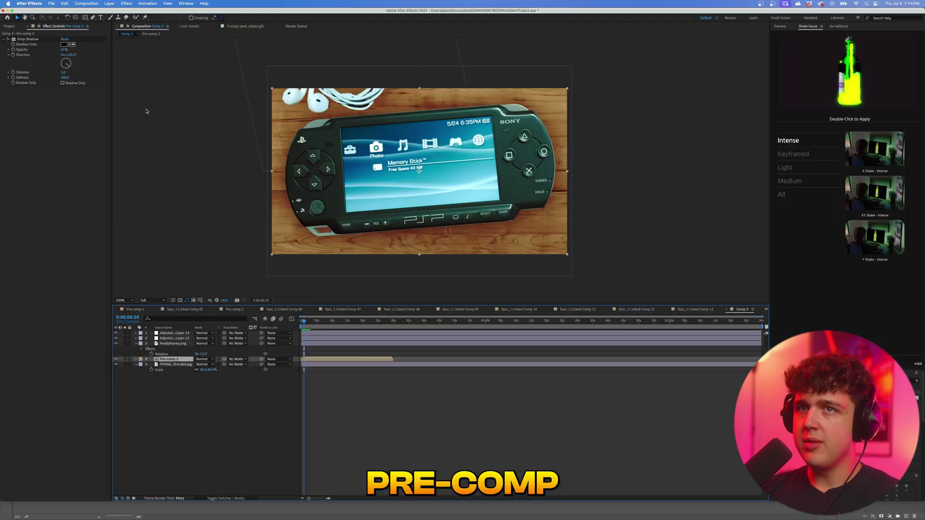
pyautogui.scroll(2, 399, 173)
pyautogui.moveTo(261, 109); pyautogui.dragTo(559, 240)
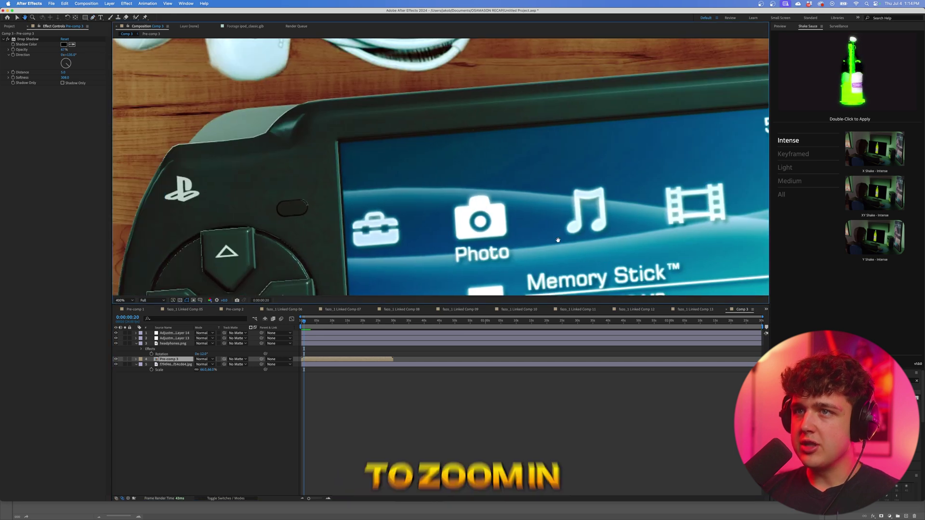
pyautogui.click(340, 145)
pyautogui.moveTo(409, 241); pyautogui.dragTo(410, 152)
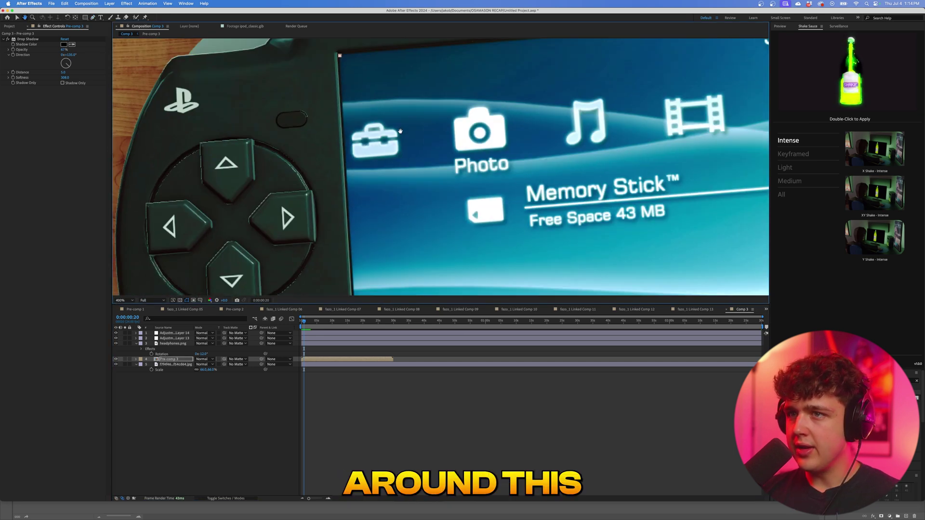
pyautogui.moveTo(410, 284); pyautogui.dragTo(405, 110)
pyautogui.click(348, 215)
pyautogui.moveTo(670, 163); pyautogui.dragTo(517, 174)
pyautogui.moveTo(731, 162); pyautogui.dragTo(498, 180)
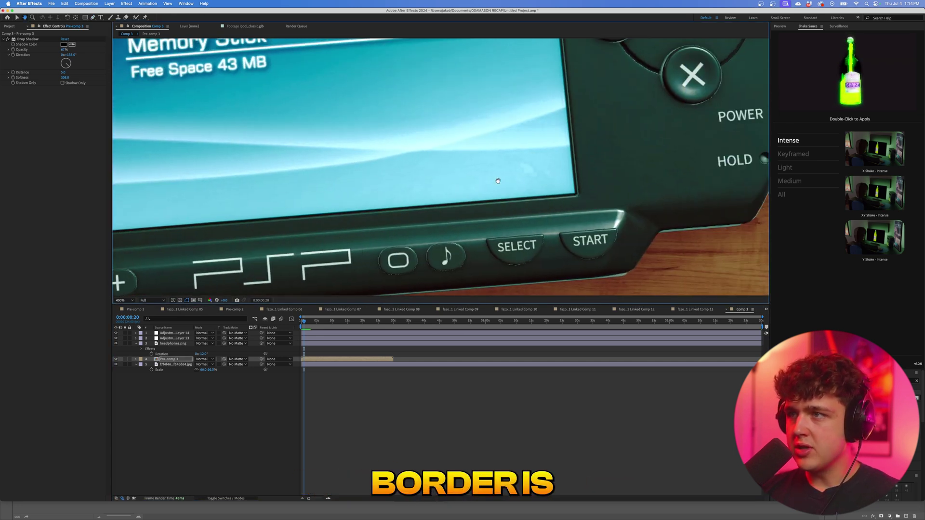
pyautogui.click(579, 200)
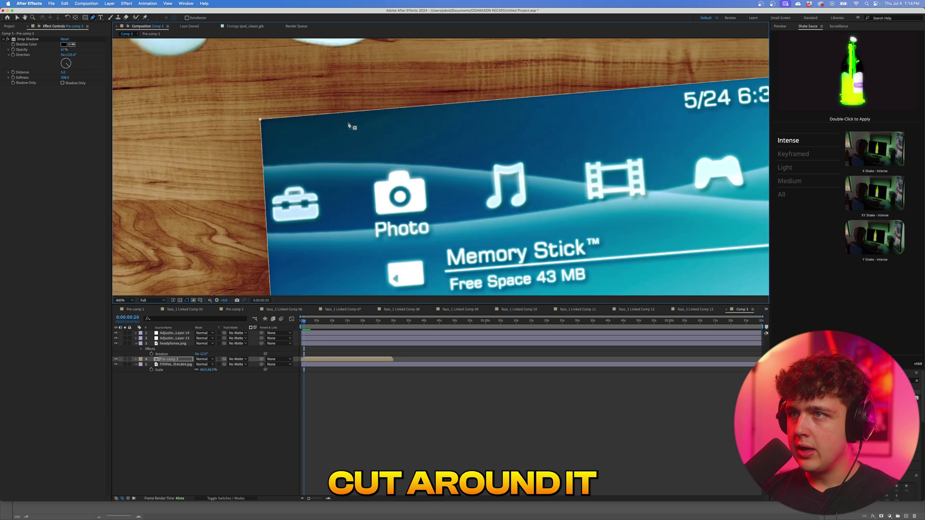
pyautogui.scroll(-1, 366, 130)
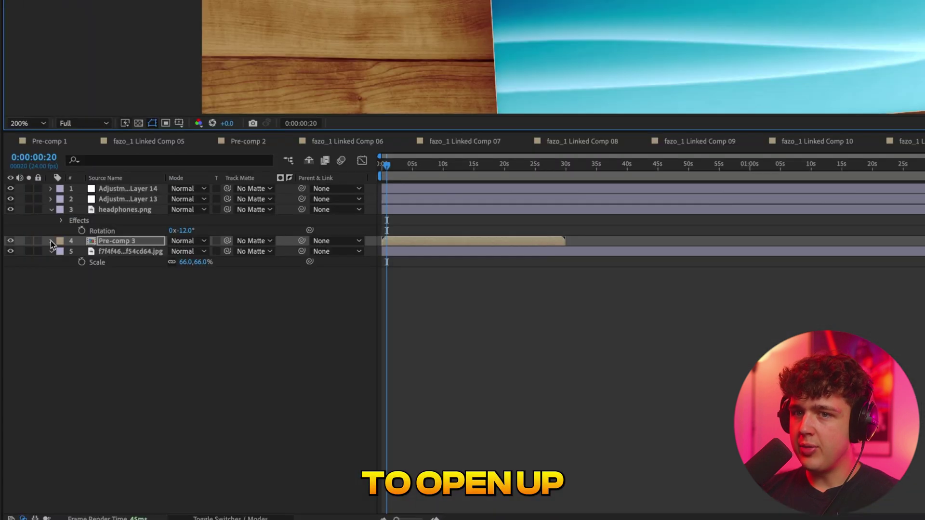
# Step: Invert Mask 1 on Pre-comp 3 to cut the screen area out of the PSP
pyautogui.click(136, 359)
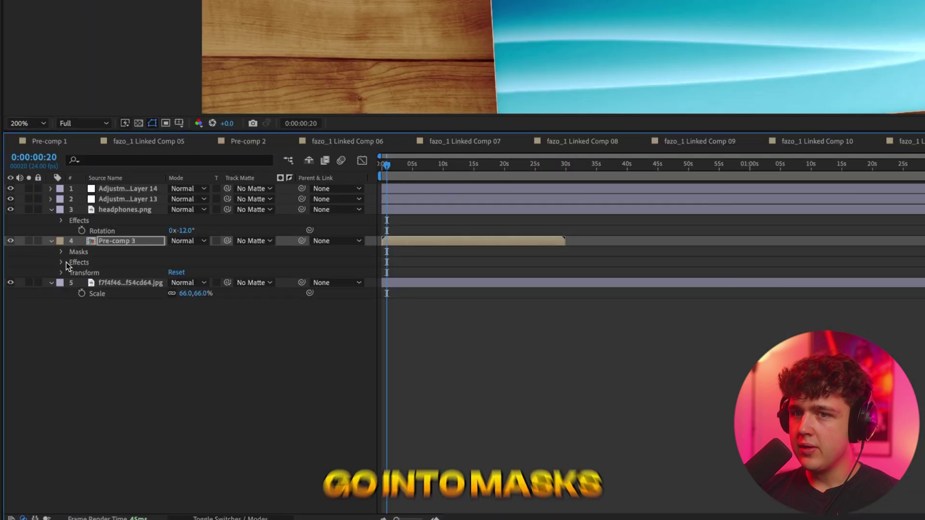
pyautogui.click(61, 251)
pyautogui.click(260, 224)
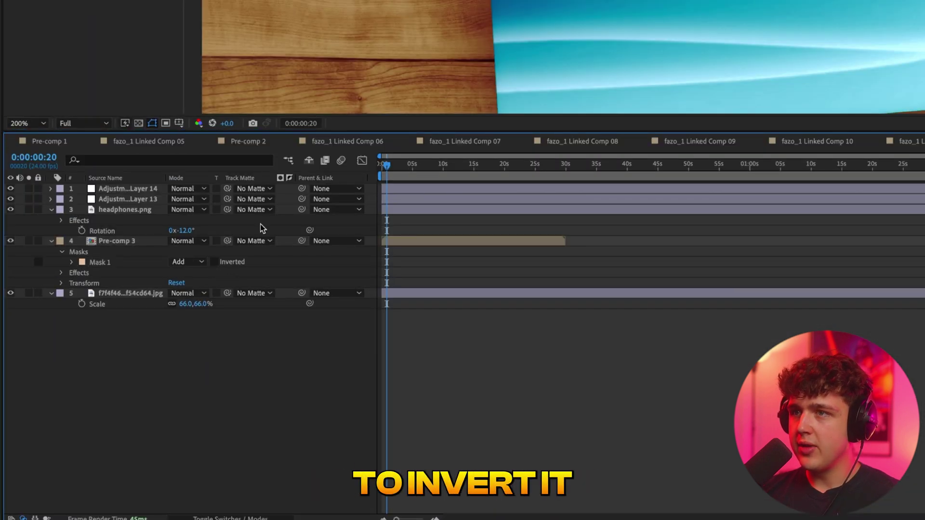
pyautogui.click(214, 261)
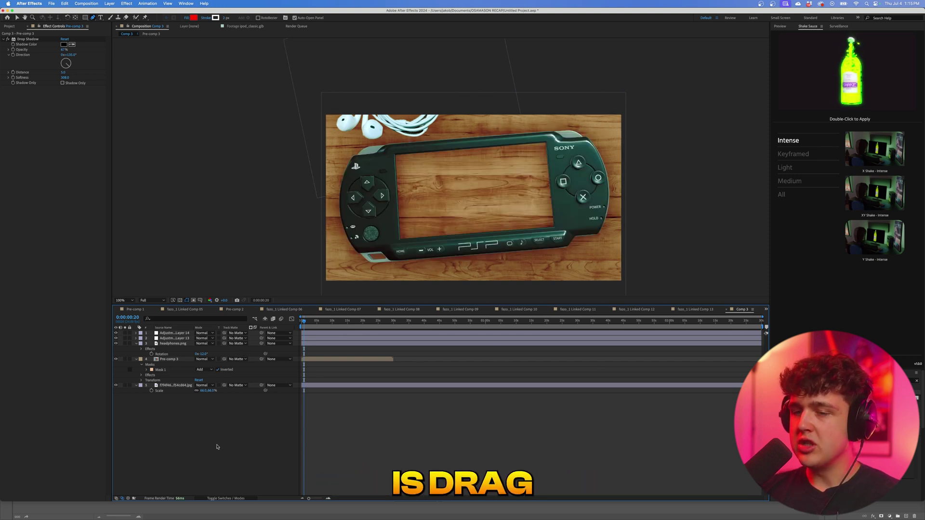
# Step: Paste the "for ipod and psp.mp4" video into Comp 3 and place it directly below Pre-comp 3
pyautogui.moveTo(209, 519)
pyautogui.press('super+v')
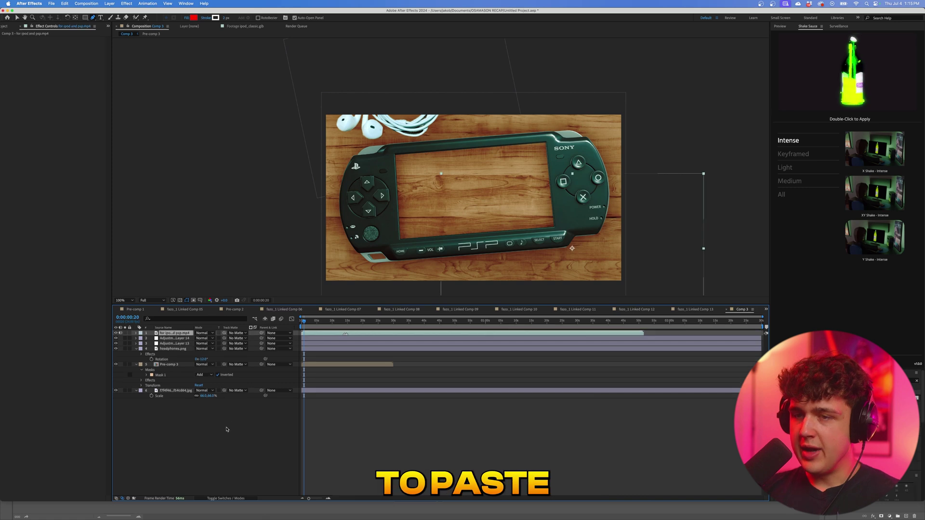
pyautogui.moveTo(181, 344); pyautogui.dragTo(181, 388)
pyautogui.click(136, 386)
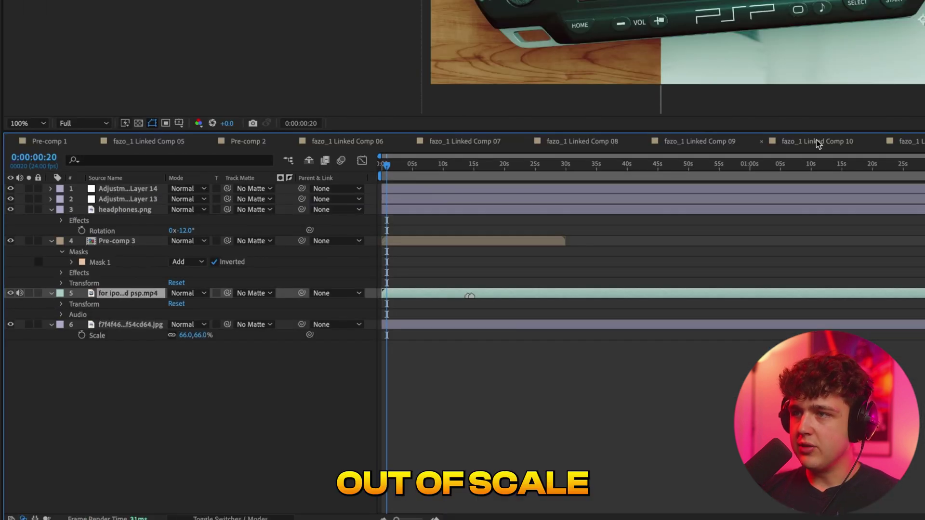
# Step: Scale the PSP video down, rotate it to -5° and move it behind the PSP's screen opening
pyautogui.click(61, 304)
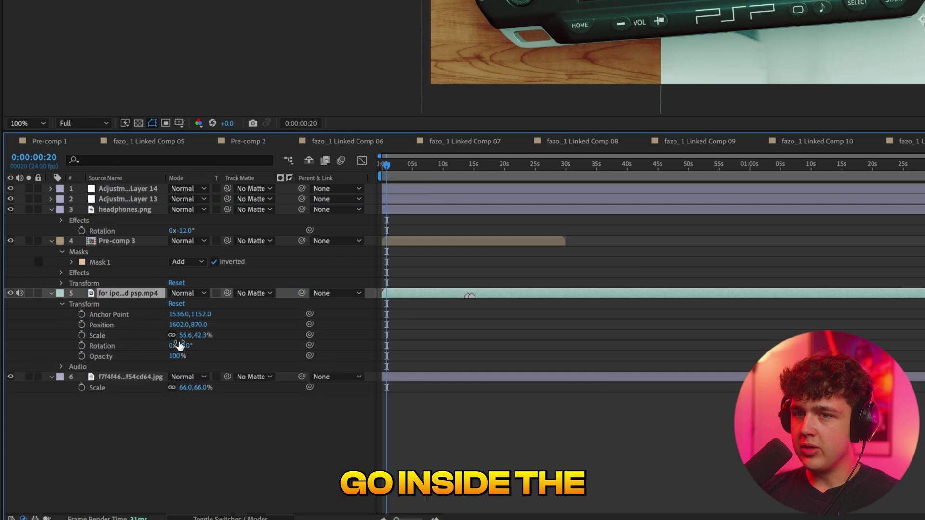
pyautogui.moveTo(186, 336); pyautogui.dragTo(176, 336)
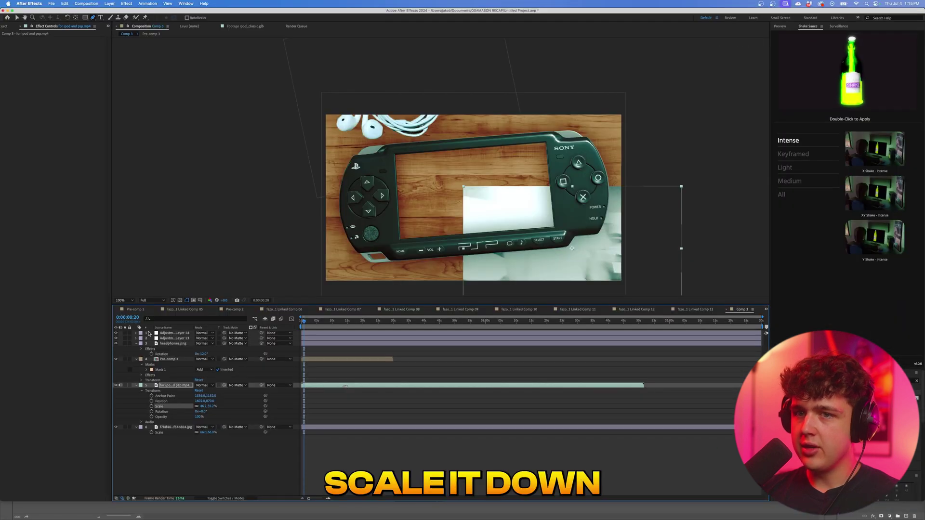
pyautogui.click(18, 19)
pyautogui.moveTo(593, 246); pyautogui.dragTo(498, 198)
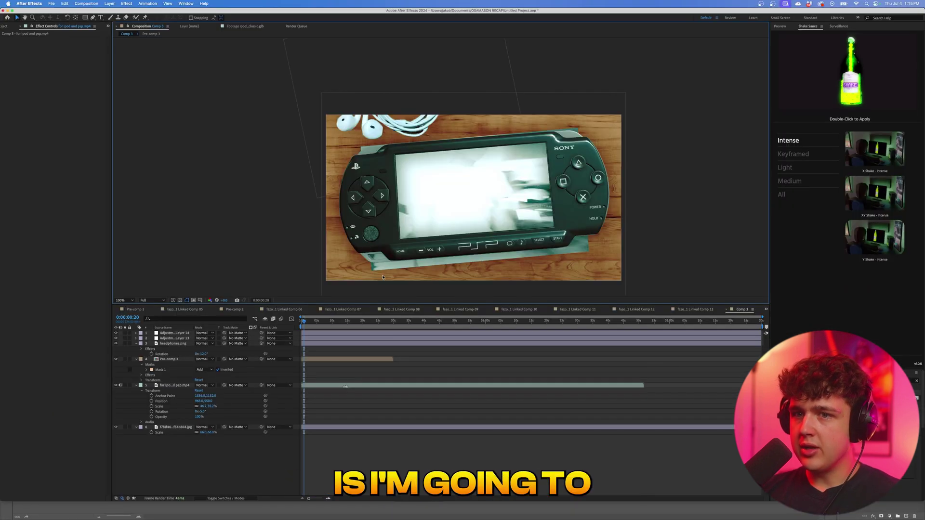
# Step: Fit the video to the PSP's screen with scale 34.0, 24.4% and position 960, 490
pyautogui.moveTo(205, 406); pyautogui.dragTo(183, 406)
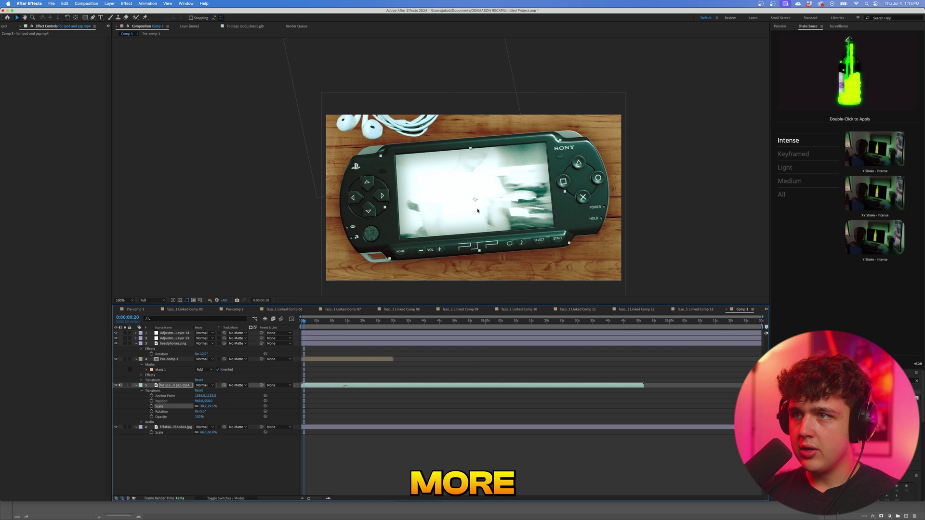
pyautogui.moveTo(478, 210); pyautogui.dragTo(471, 195)
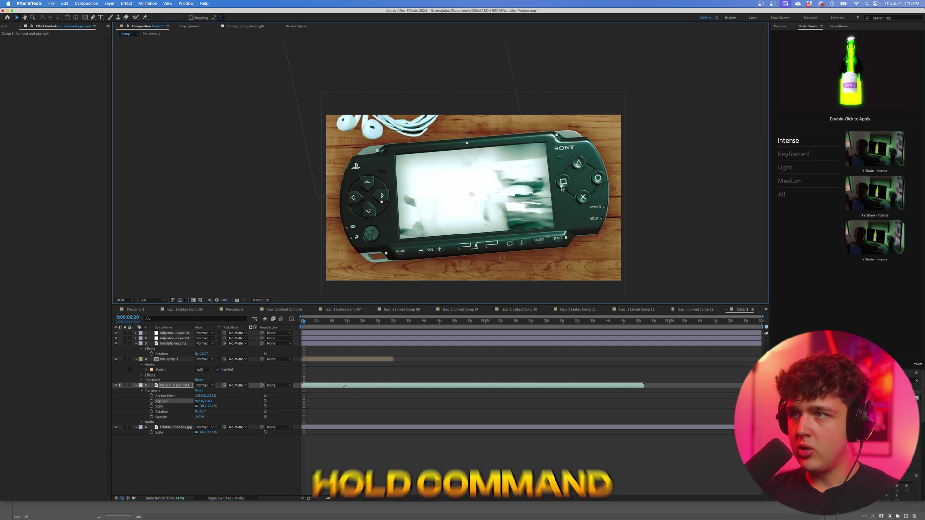
pyautogui.moveTo(562, 188); pyautogui.dragTo(552, 188)
pyautogui.moveTo(427, 210); pyautogui.dragTo(429, 206)
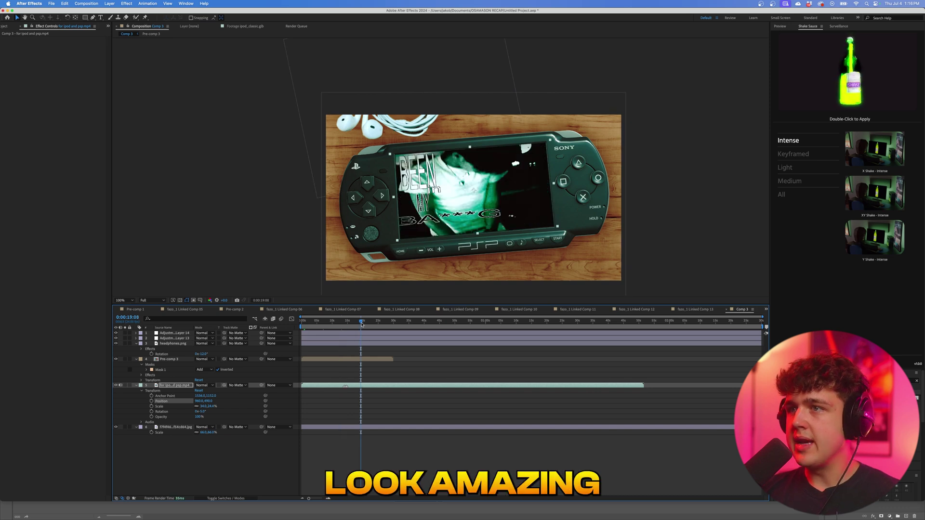
pyautogui.click(197, 468)
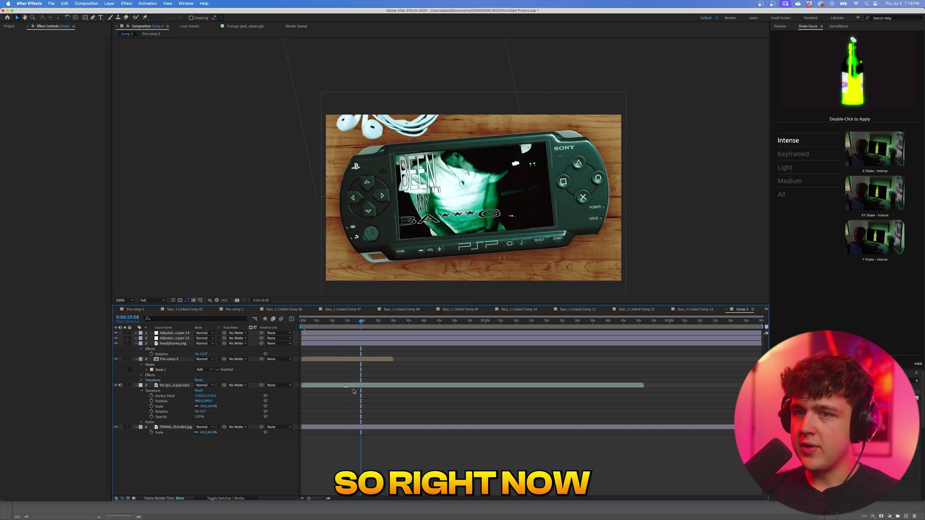
# Step: Paste the pixel-grid image as an Overlay layer at the composition's start and place it between Pre-comp 3 and the PSP video
pyautogui.press('Home')
pyautogui.press('super+v')
pyautogui.scroll(2, 495, 205)
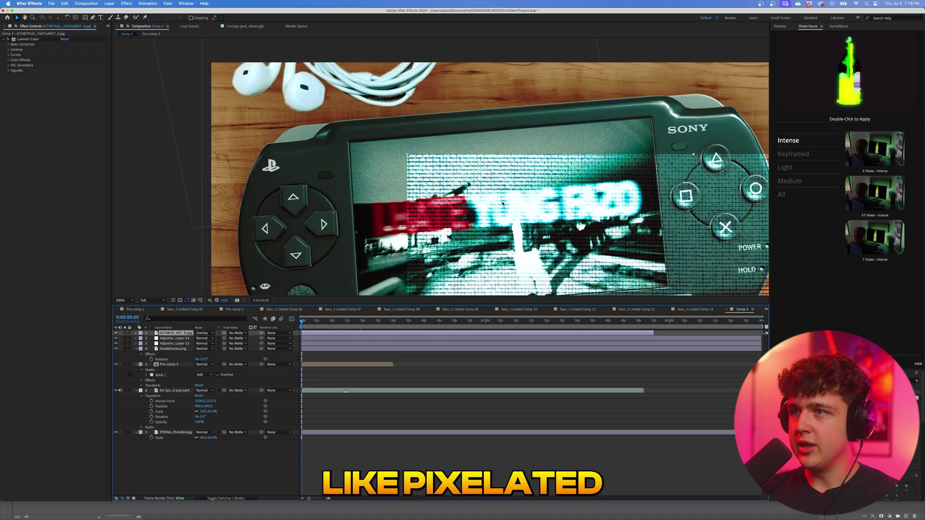
pyautogui.moveTo(565, 213); pyautogui.dragTo(470, 93)
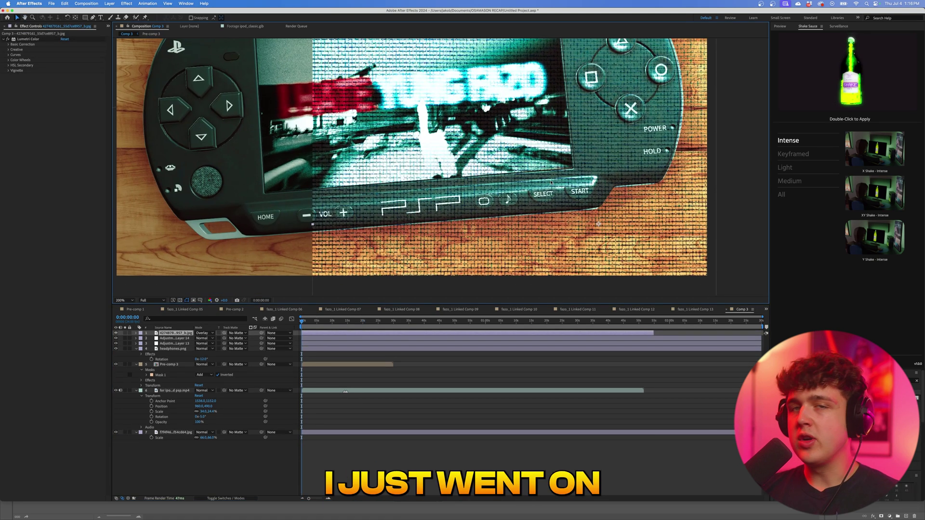
pyautogui.press(',')
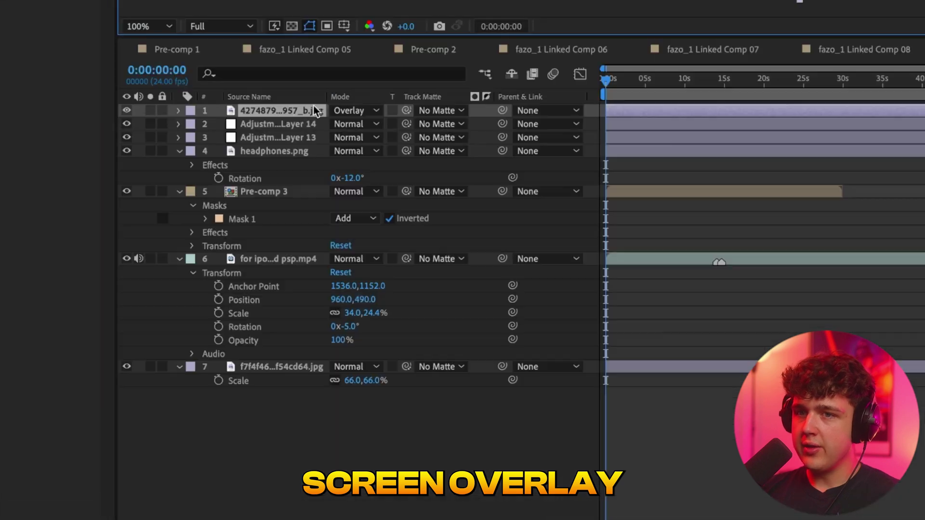
pyautogui.moveTo(183, 333); pyautogui.dragTo(180, 382)
pyautogui.moveTo(293, 236); pyautogui.dragTo(299, 235)
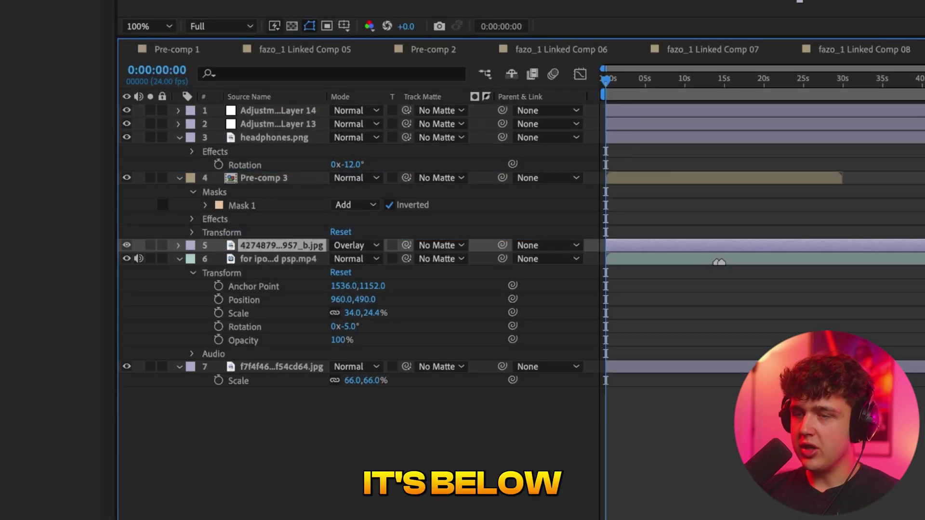
# Step: Set the pixel-grid overlay to 106% scale, -5° rotation and position 960, 532, and preview it over the video
pyautogui.press('s')
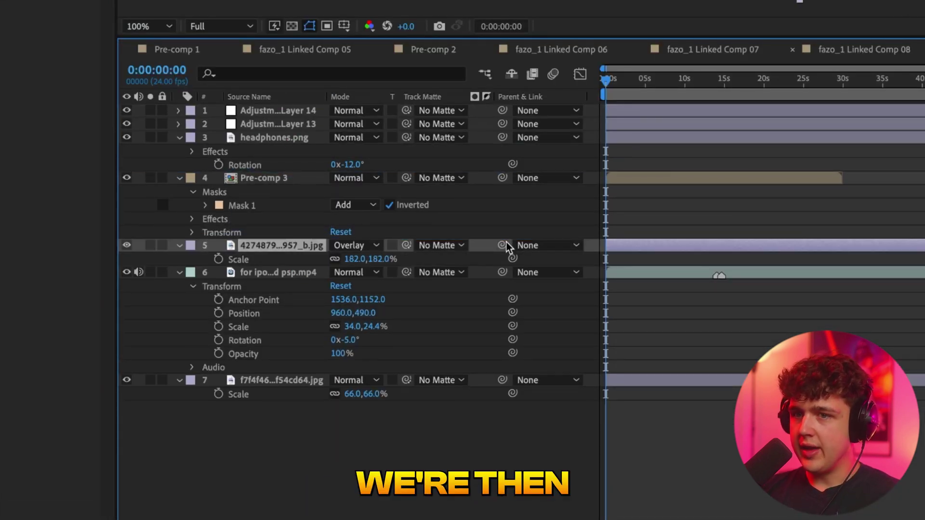
pyautogui.moveTo(357, 259); pyautogui.dragTo(321, 259)
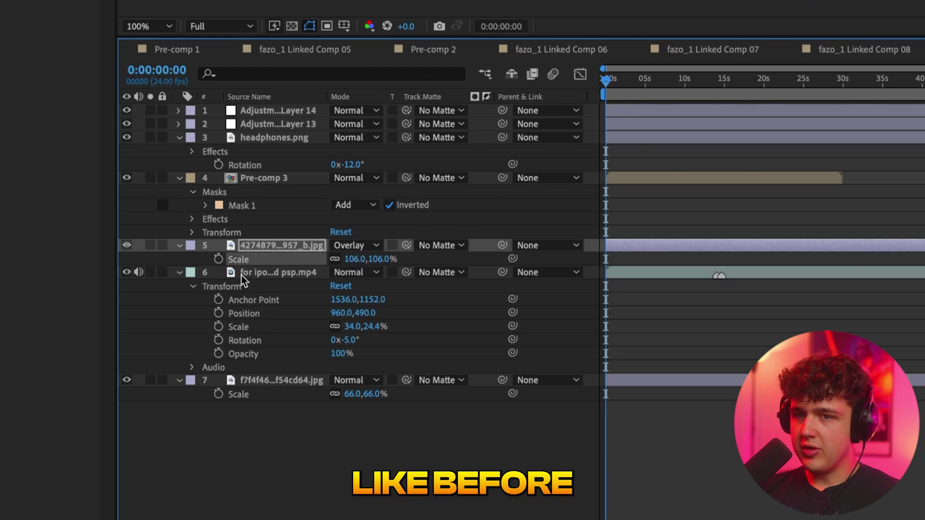
pyautogui.click(180, 245)
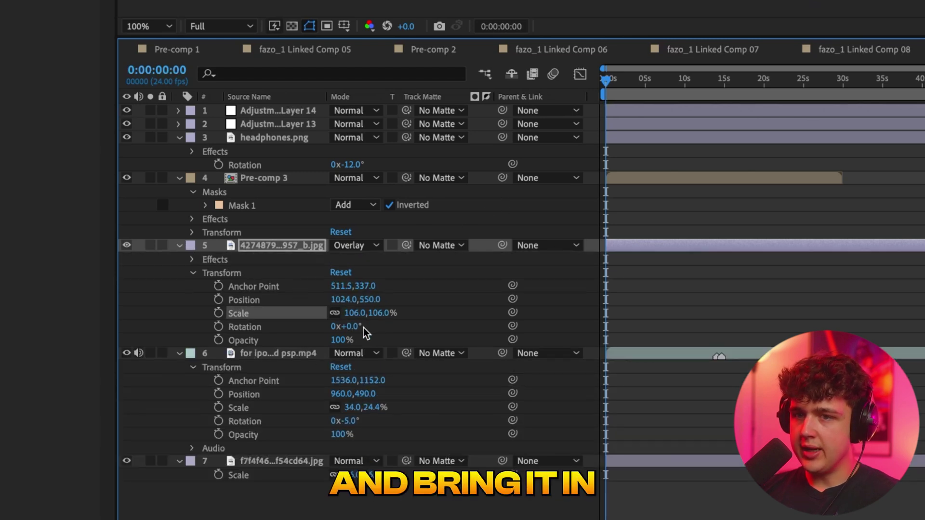
pyautogui.moveTo(356, 327); pyautogui.dragTo(352, 327)
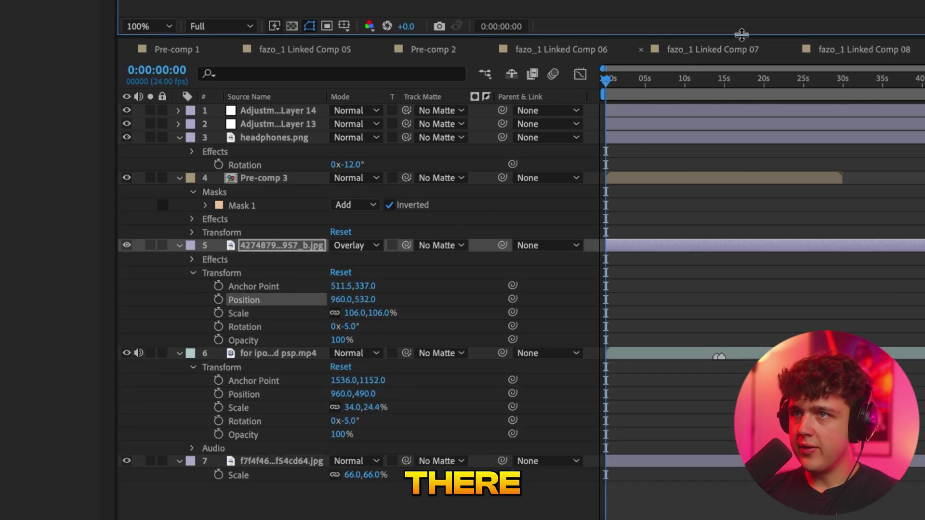
pyautogui.click(670, 80)
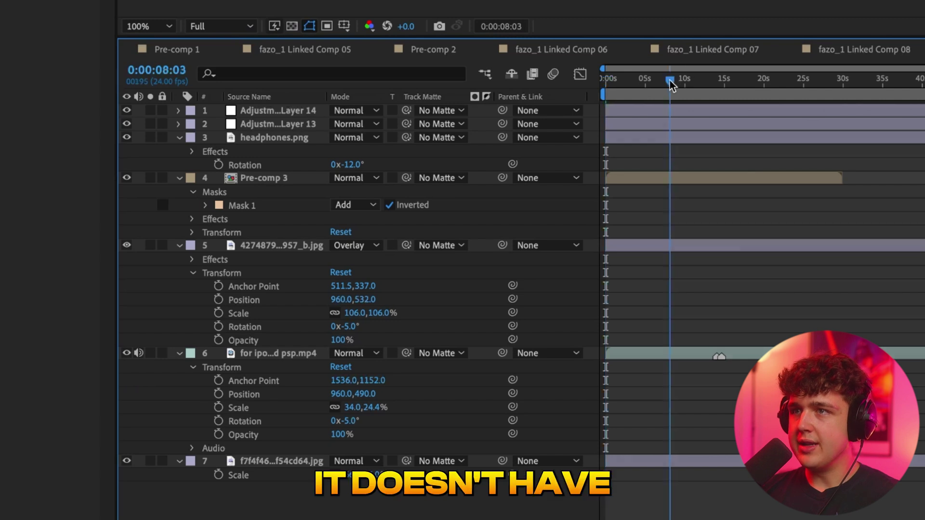
pyautogui.moveTo(708, 80); pyautogui.dragTo(606, 80)
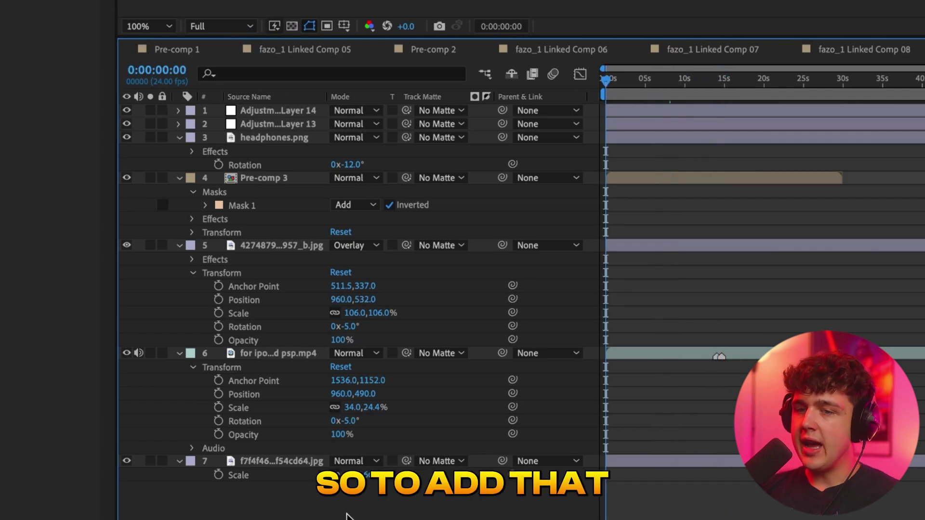
# Step: Create a new adjustment layer and place it directly above Pre-comp 3, below the headphones layer
pyautogui.rightClick(302, 509)
pyautogui.moveTo(330, 384)
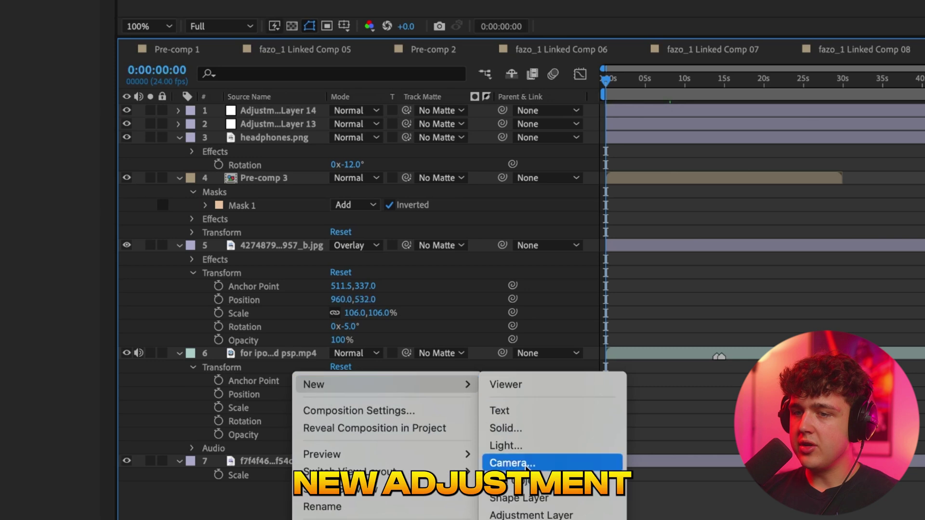
pyautogui.click(530, 514)
pyautogui.moveTo(287, 114); pyautogui.dragTo(303, 186)
pyautogui.click(126, 191)
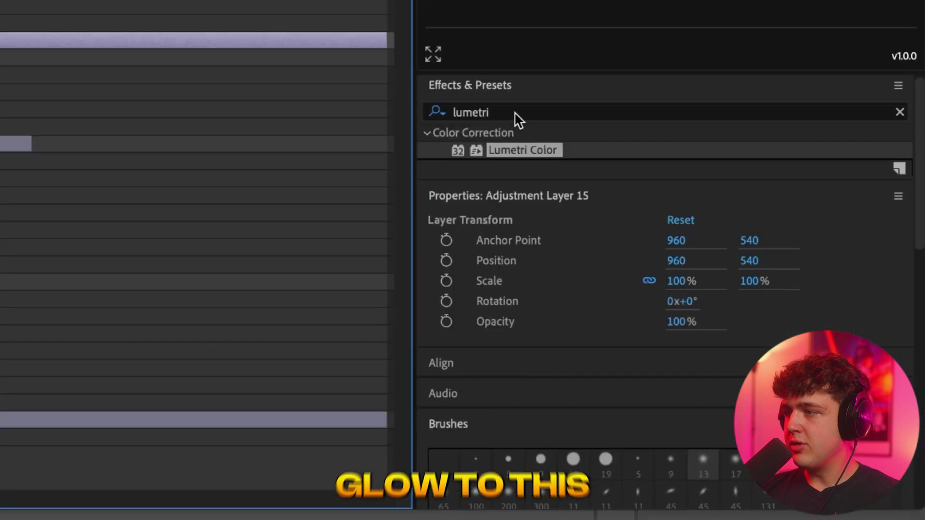
# Step: Find the Deep Glow effect and apply it to Adjustment Layer 15
pyautogui.click(428, 111)
pyautogui.write('deep')
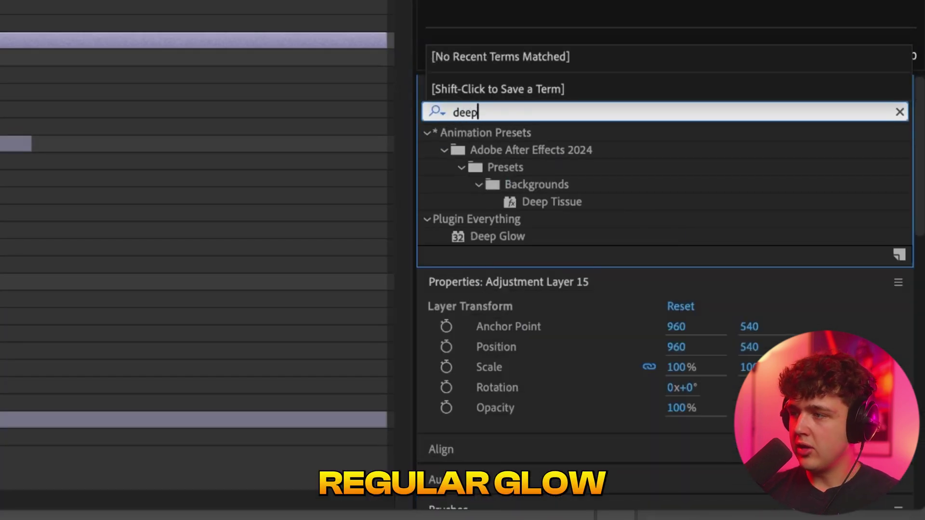
pyautogui.moveTo(520, 239); pyautogui.dragTo(192, 359)
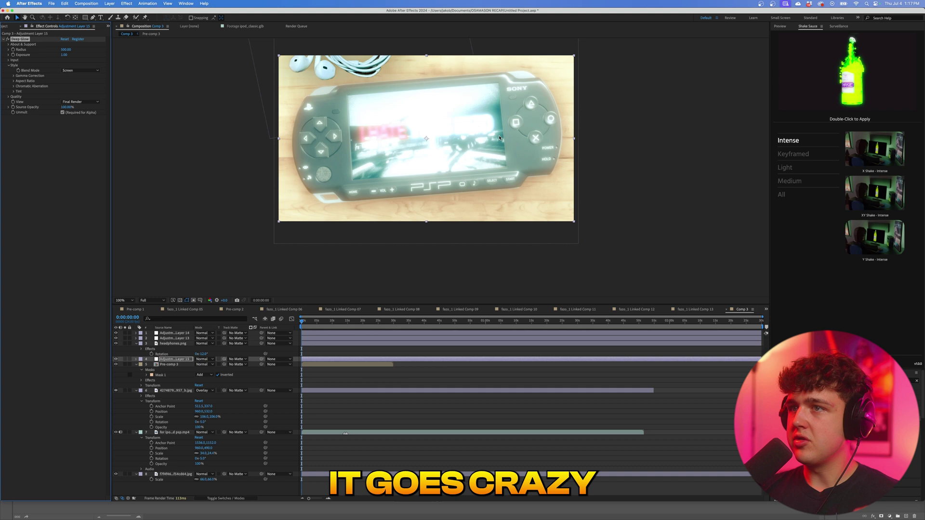
# Step: Draw a closed four-point Pen tool mask on Adjustment Layer 15 just outside the edges of the PSP screen
pyautogui.click(93, 17)
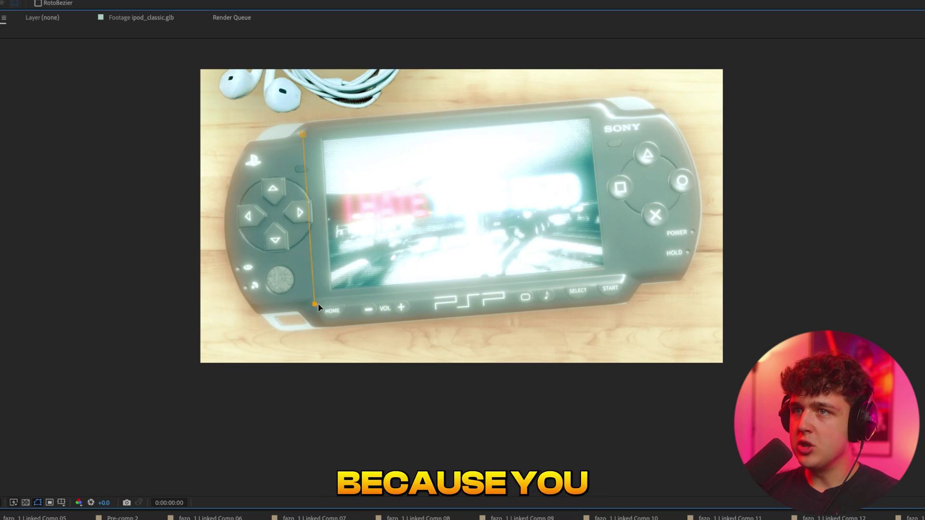
pyautogui.click(604, 105)
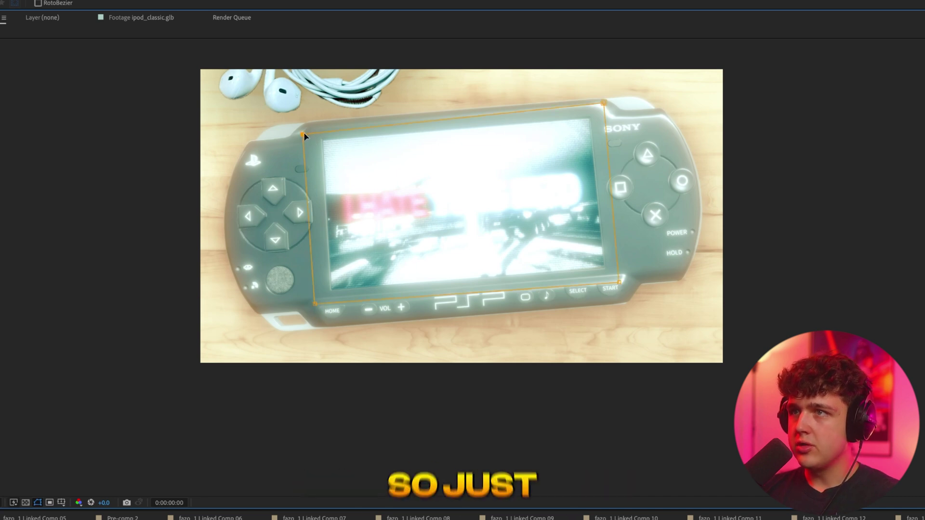
pyautogui.click(303, 134)
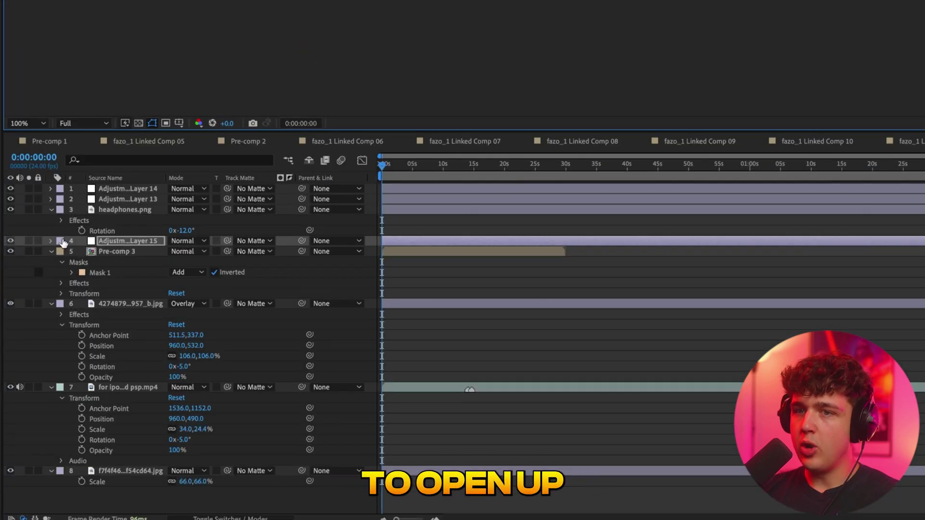
# Step: Feather Mask 1 of Adjustment Layer 15 by about 113 pixels and lower its mask opacity
pyautogui.click(50, 241)
pyautogui.click(60, 252)
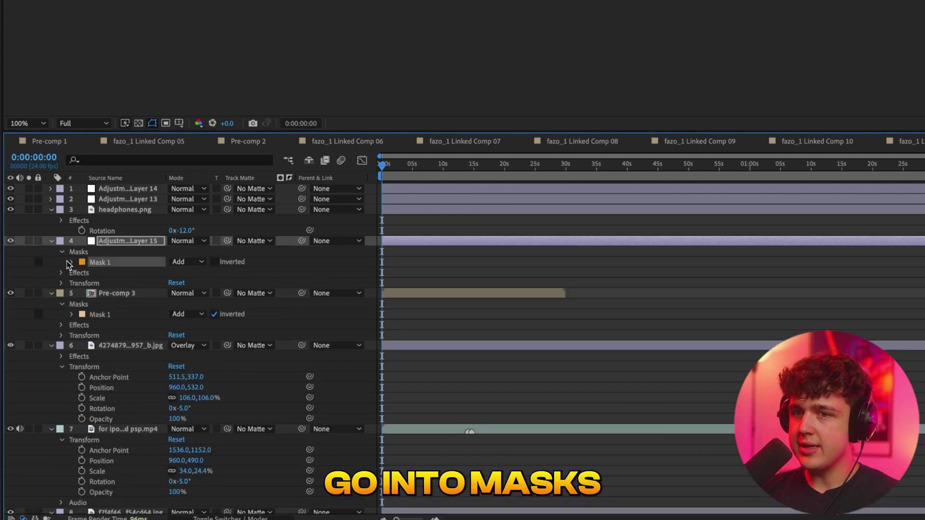
pyautogui.click(72, 262)
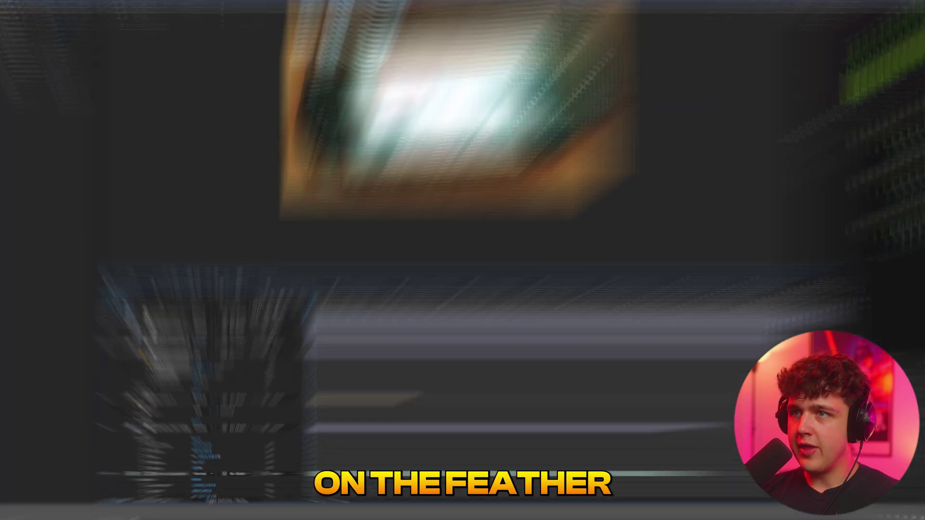
pyautogui.moveTo(192, 284); pyautogui.dragTo(258, 281)
pyautogui.moveTo(198, 386); pyautogui.dragTo(186, 386)
pyautogui.click(17, 17)
pyautogui.click(120, 57)
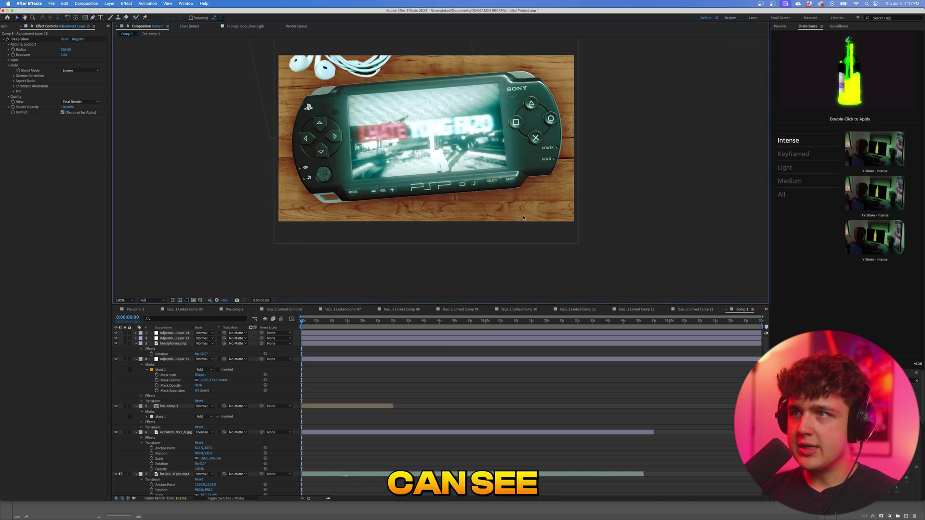
# Step: Toggle the visibility of Adjustment Layer 15 off and on to compare the scene with and without the screen glow
pyautogui.click(115, 359)
pyautogui.click(116, 360)
pyautogui.click(115, 359)
pyautogui.click(116, 360)
# Step: Lower the Deep Glow exposure on Adjustment Layer 15 and play back the composition to preview the glowing PSP video
pyautogui.click(174, 359)
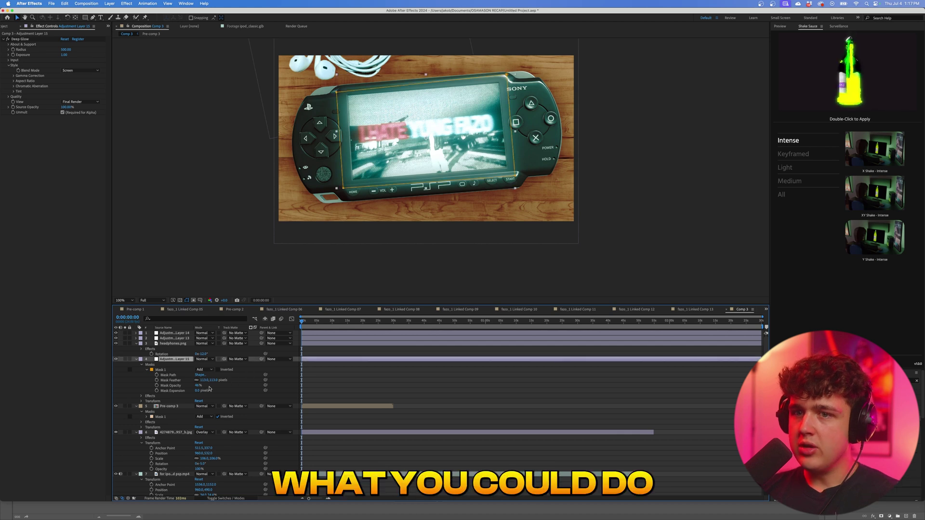
pyautogui.moveTo(64, 56); pyautogui.dragTo(2, 61)
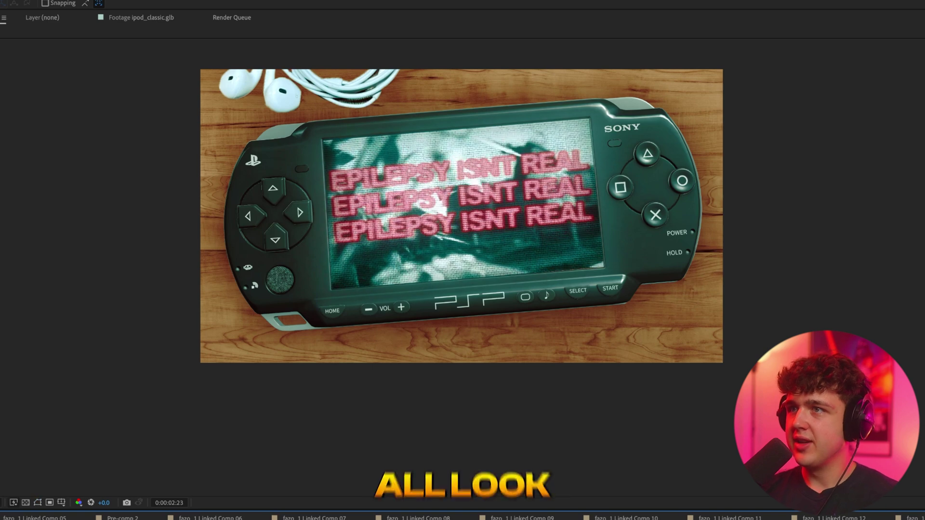
pyautogui.press('space')
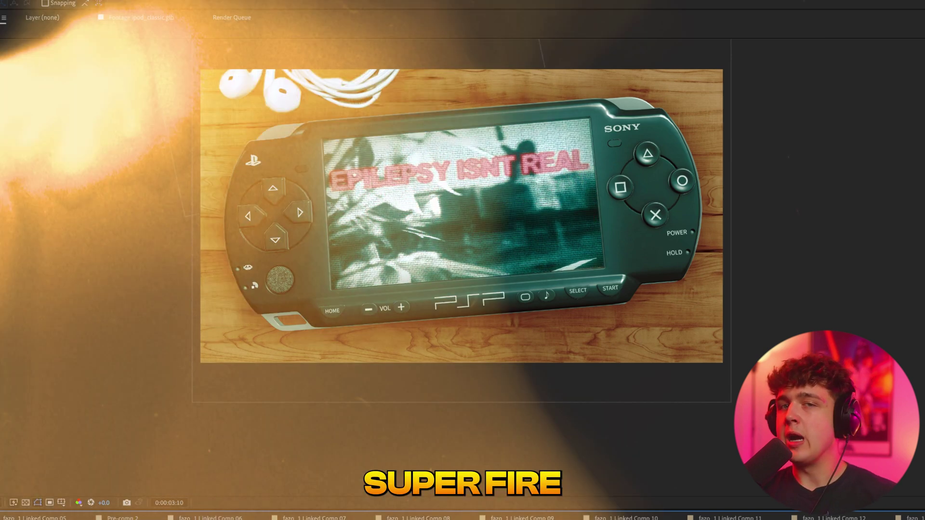